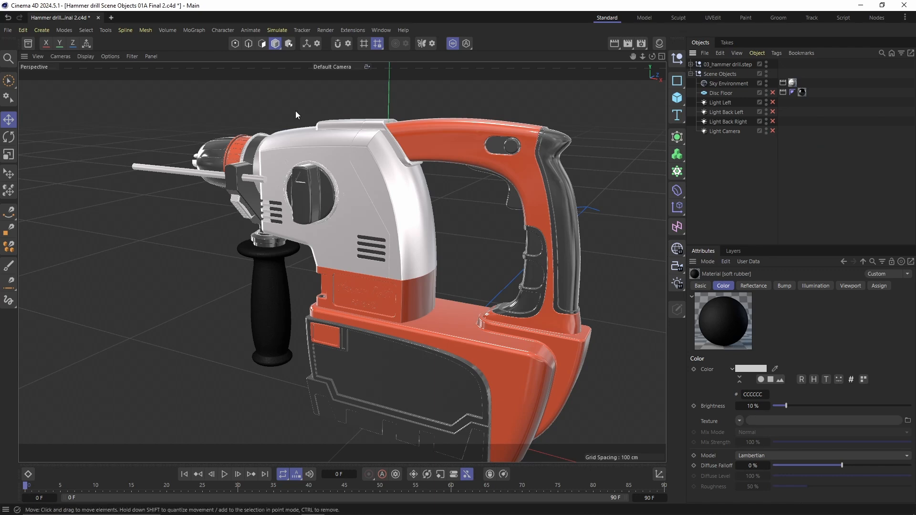
Start a glTF export of the hammer drill scene in GLB (Binary) format with textures included, keeping the existing export settings.
{"action": "left_click", "coordinate": [8, 31]}
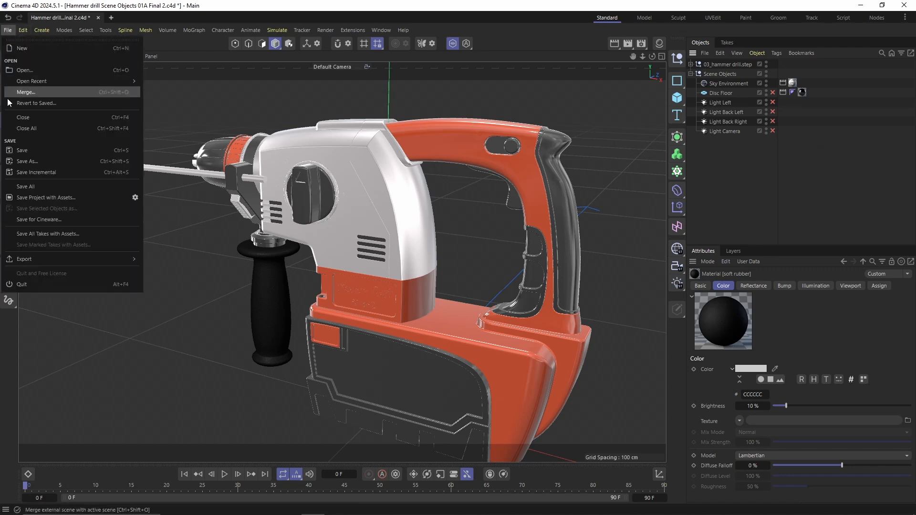
{"action": "mouse_move", "coordinate": [51, 262]}
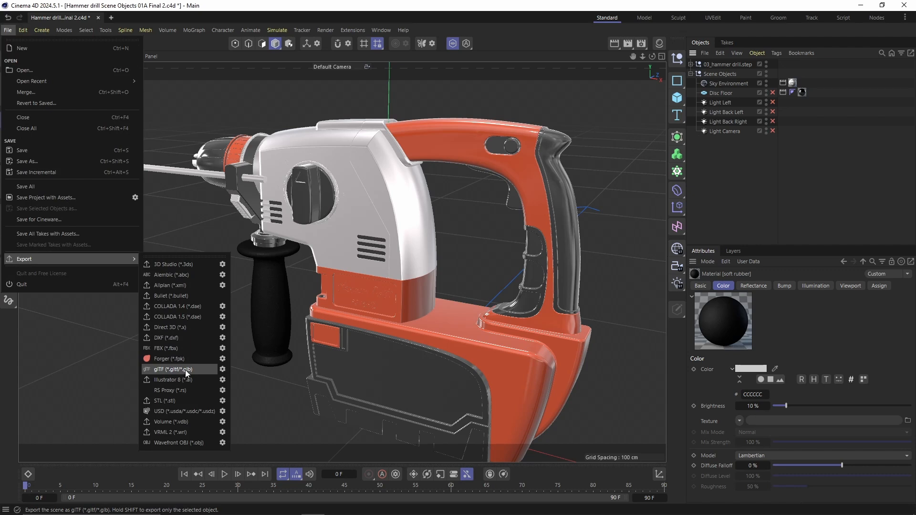
{"action": "left_click", "coordinate": [222, 370]}
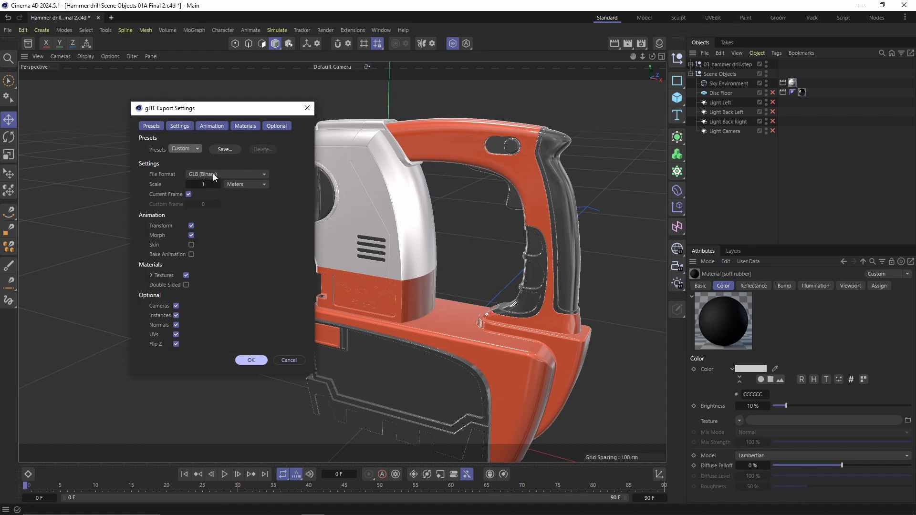
{"action": "left_click", "coordinate": [151, 275]}
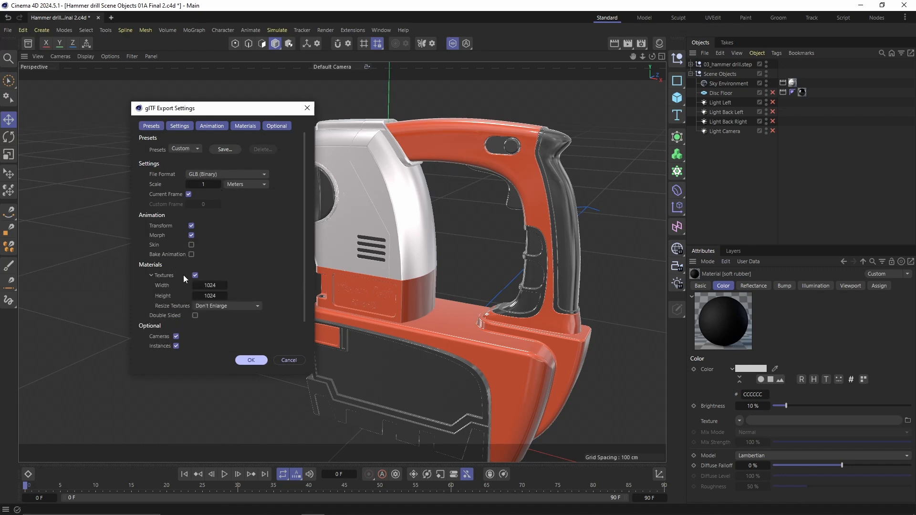
{"action": "left_click", "coordinate": [249, 361]}
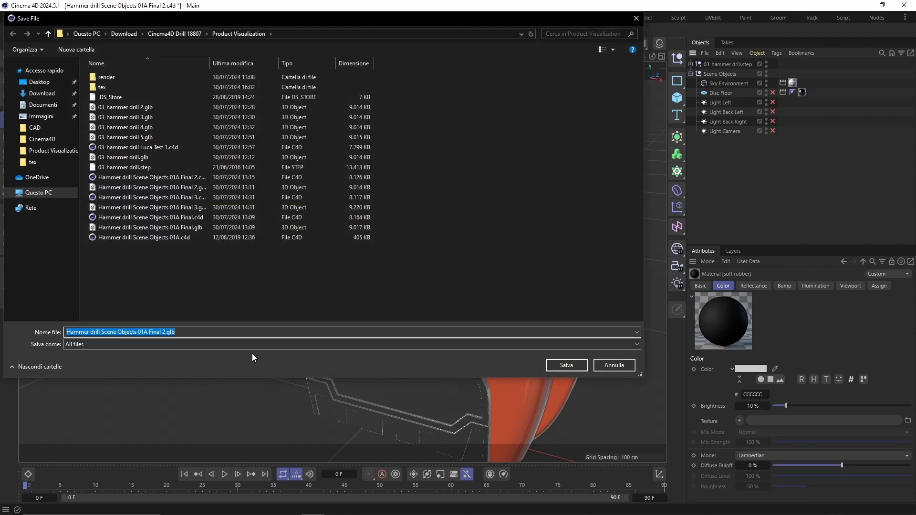
Save the export as Hammer drill Scene Objects 01A Final 2.glb in the Download folder's Cinema4D Drill 18807 2 subfolder.
{"action": "left_click", "coordinate": [128, 34]}
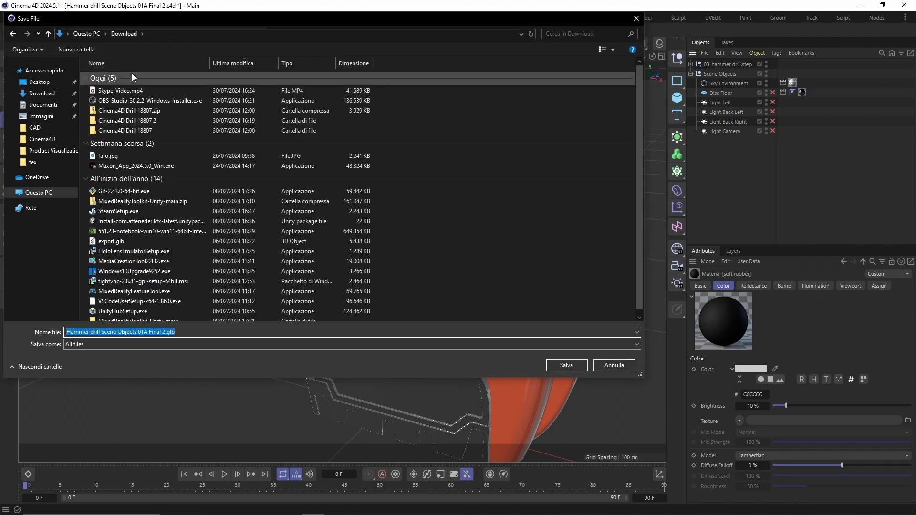
{"action": "double_click", "coordinate": [134, 117]}
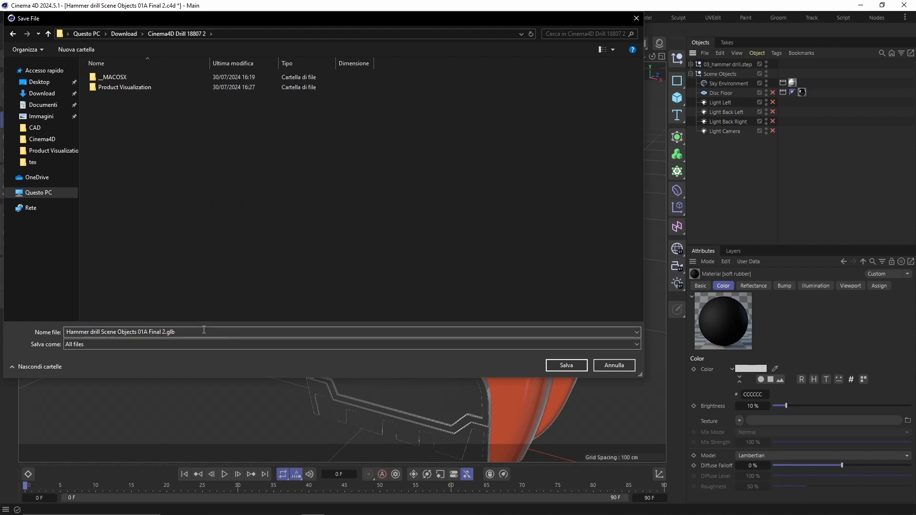
{"action": "left_click", "coordinate": [566, 365]}
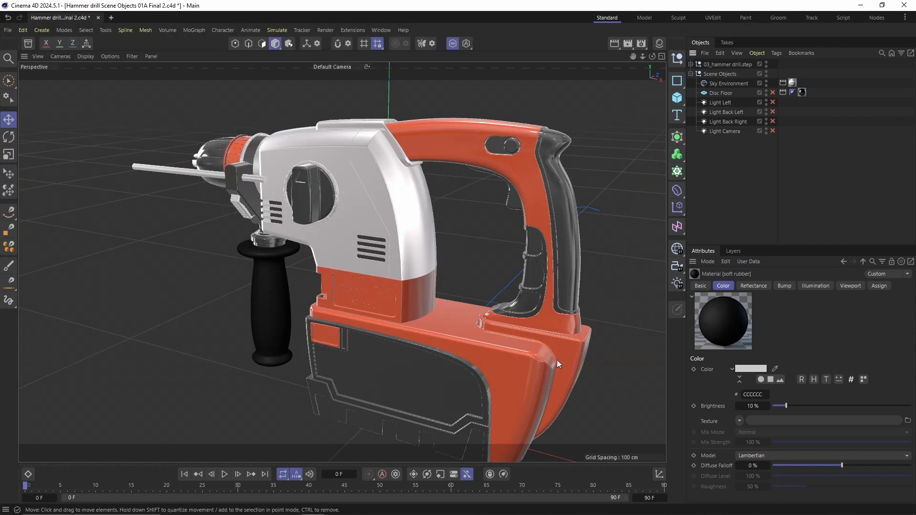
Switch to MyARStudio, create a new product, and load Hammer drill Scene Objects 01A Final 2.glb from the Cinema4D Drill 18807 2 folder.
{"action": "key", "text": "alt+Tab"}
{"action": "key", "text": "Tab"}
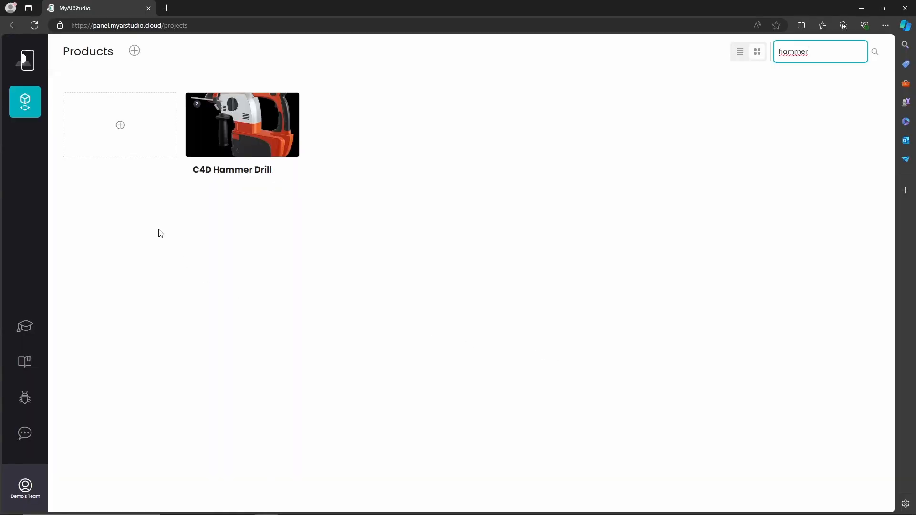
{"action": "left_click", "coordinate": [123, 129]}
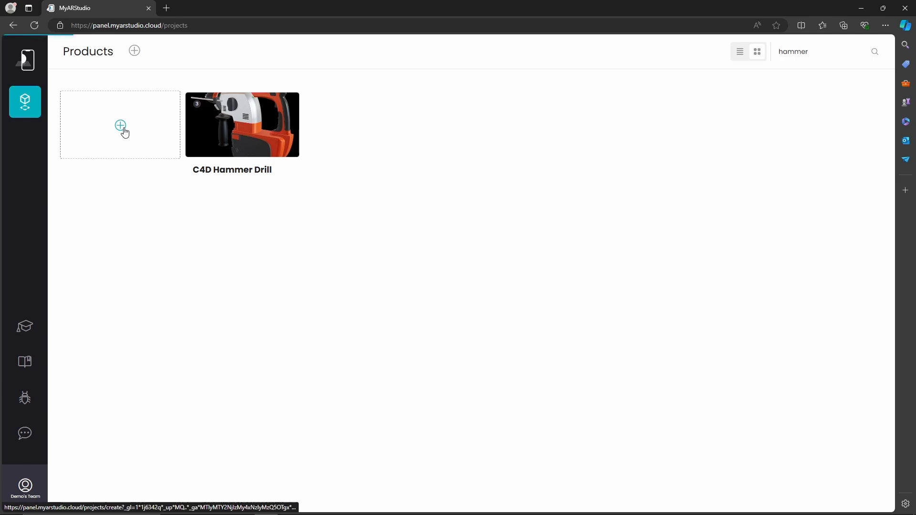
{"action": "key", "text": "alt+Tab"}
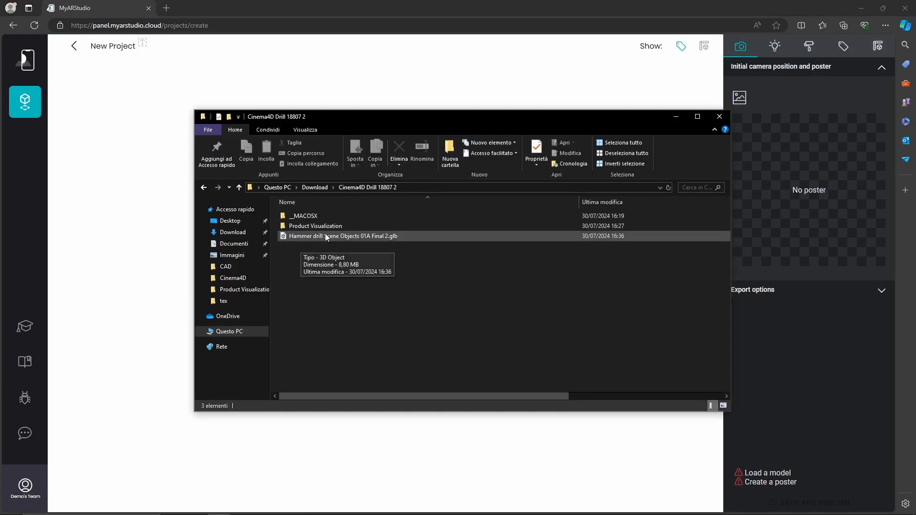
{"action": "left_click", "coordinate": [325, 234]}
{"action": "left_click_drag", "start_coordinate": [325, 234], "coordinate": [158, 216]}
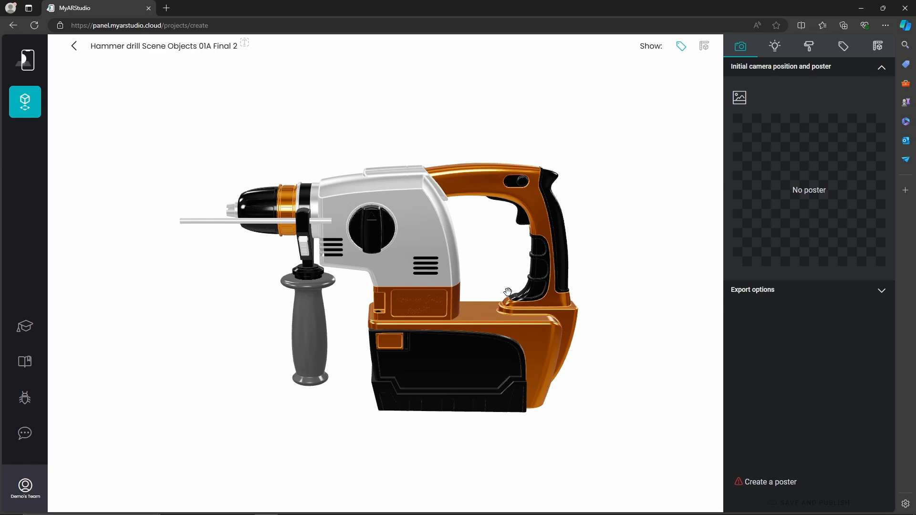
Check the reference render Hammer_drill_Scene_Objects_01A_Final.jpg, and view the drill in MyARStudio from a matching three-quarter angle.
{"action": "key", "text": "alt+Tab"}
{"action": "key", "text": "alt+Tab"}
{"action": "key", "text": "alt+Tab"}
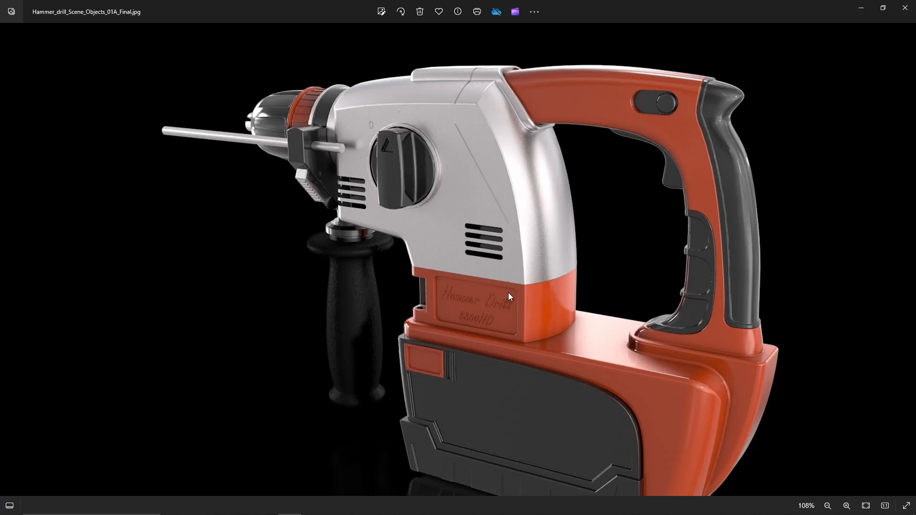
{"action": "key", "text": "alt+Tab"}
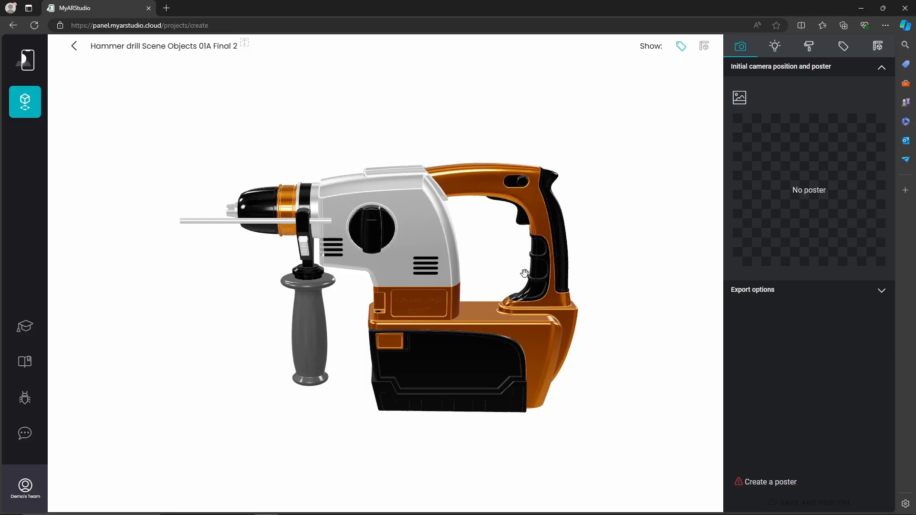
{"action": "left_click_drag", "start_coordinate": [525, 273], "coordinate": [476, 307]}
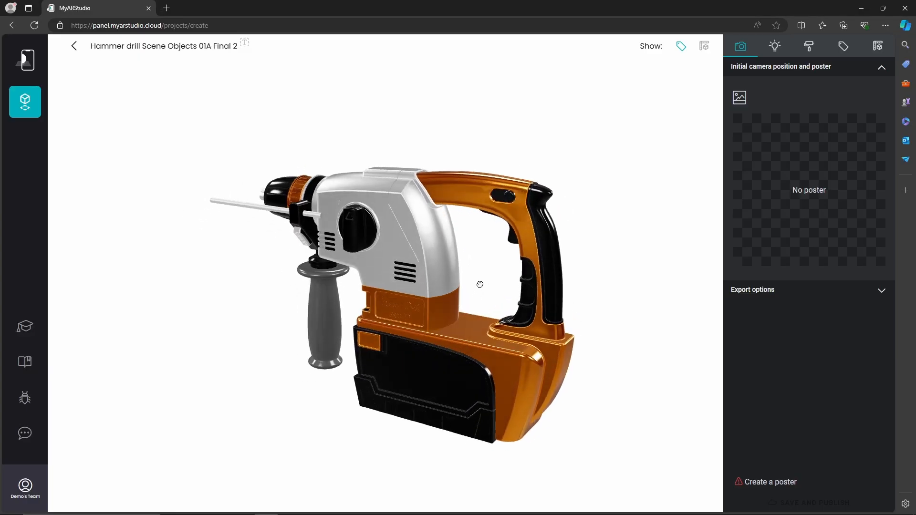
{"action": "scroll", "coordinate": [386, 282], "scroll_direction": "up", "scroll_amount": 5}
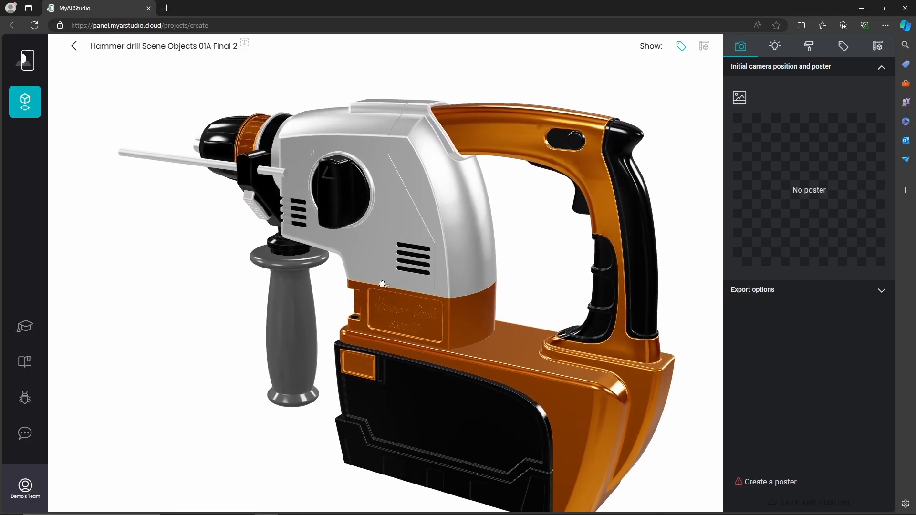
{"action": "right_click_drag", "start_coordinate": [382, 284], "coordinate": [377, 271]}
{"action": "left_click_drag", "start_coordinate": [376, 272], "coordinate": [385, 274]}
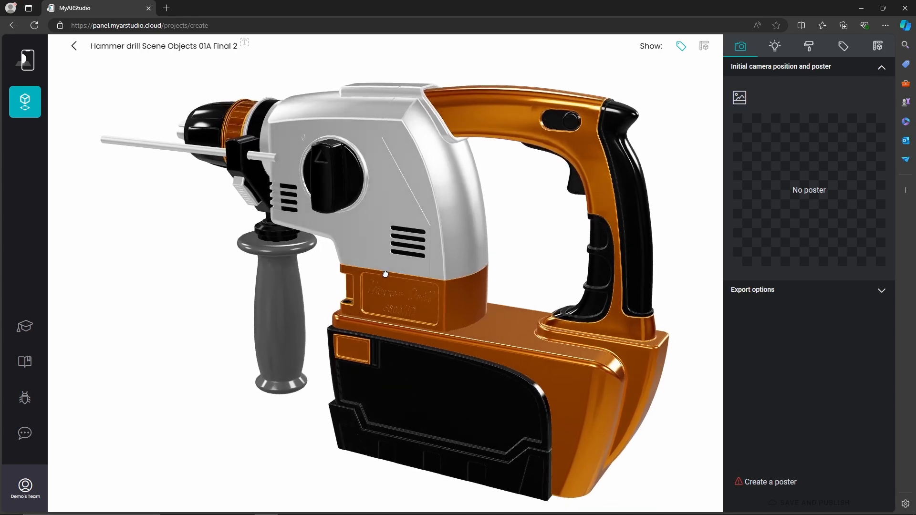
Set the scene's background colour to black (#000000).
{"action": "left_click", "coordinate": [776, 50]}
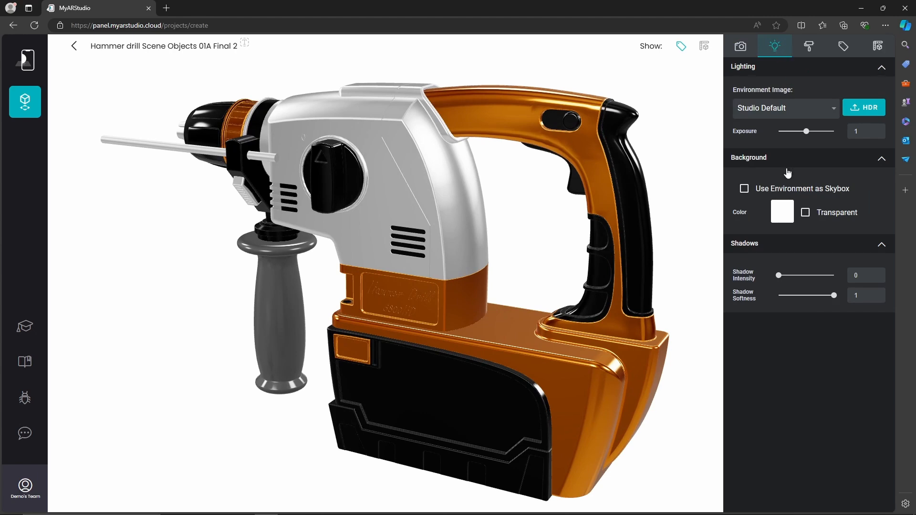
{"action": "left_click", "coordinate": [783, 211]}
{"action": "left_click_drag", "start_coordinate": [779, 234], "coordinate": [759, 325]}
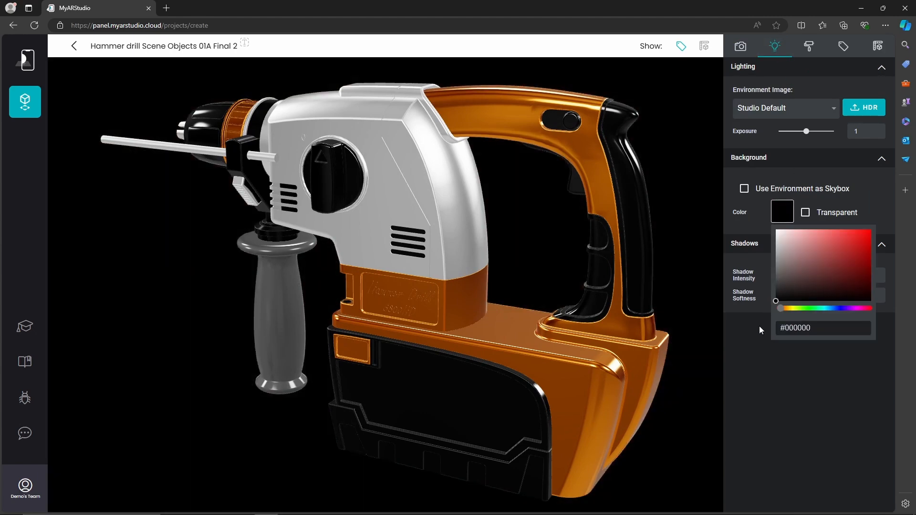
{"action": "left_click", "coordinate": [731, 173]}
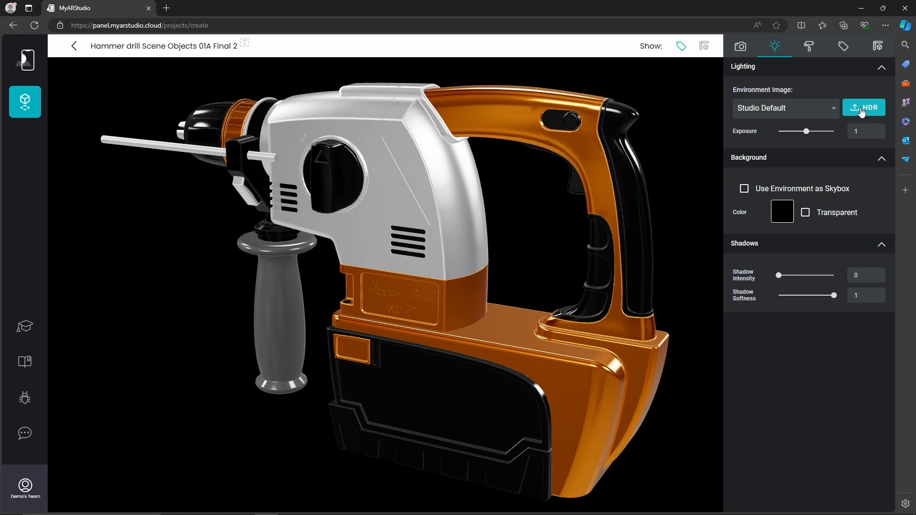
Switch to File Explorer and rename kitchen_probe_con.HDR in Product Visualization's tex folder to kitchen_probe_con.hdr.
{"action": "key", "text": "alt+Tab"}
{"action": "key", "text": "Tab"}
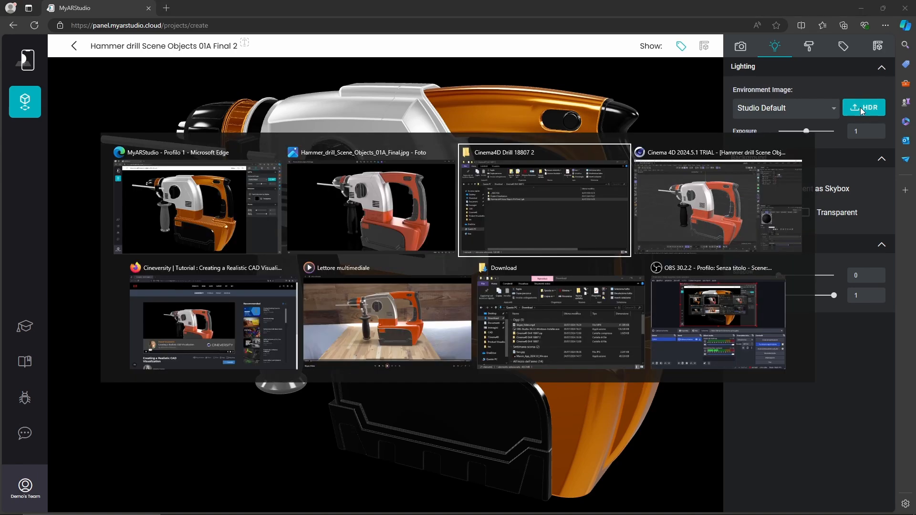
{"action": "double_click", "coordinate": [337, 227]}
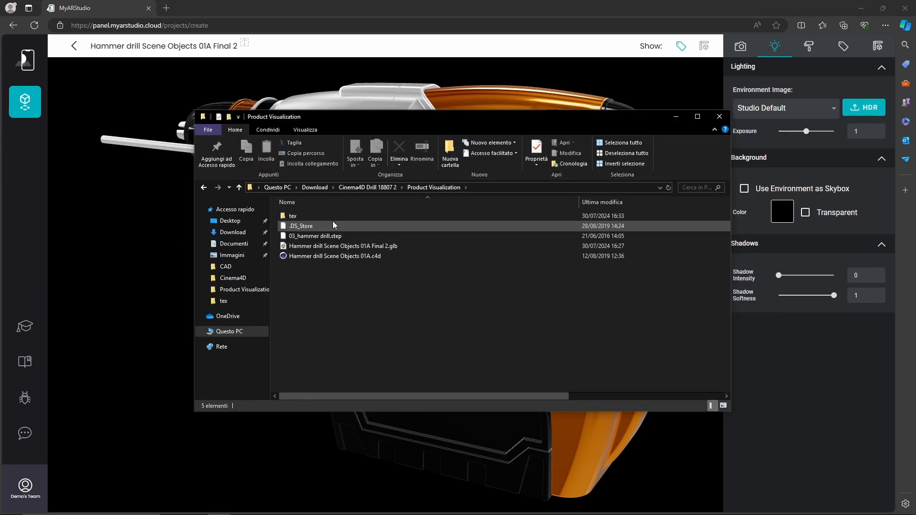
{"action": "double_click", "coordinate": [332, 217]}
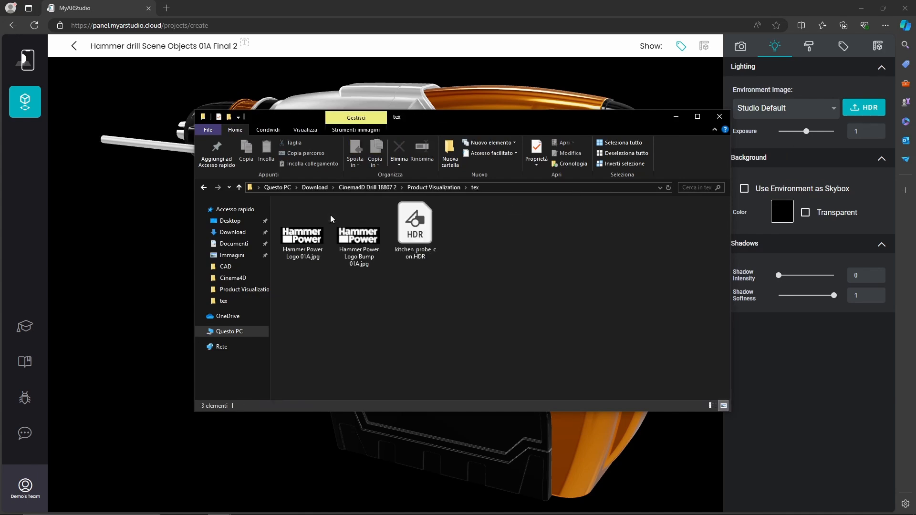
{"action": "left_click", "coordinate": [414, 236]}
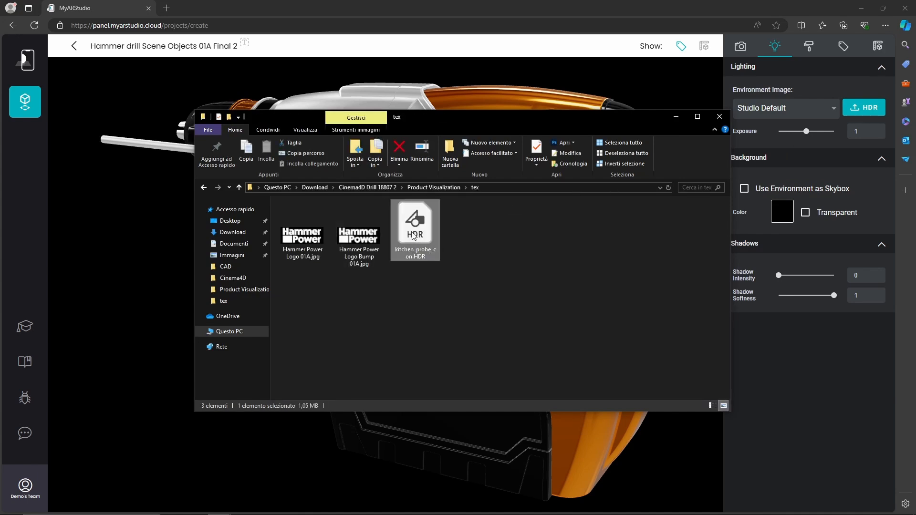
{"action": "left_click", "coordinate": [422, 259]}
{"action": "left_click", "coordinate": [423, 259]}
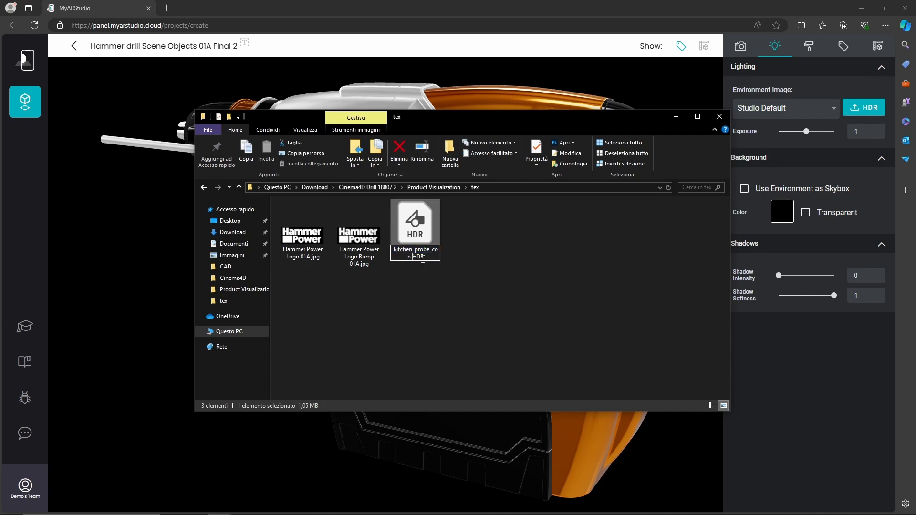
{"action": "key", "text": "BackSpace"}
{"action": "key", "text": "BackSpace"}
{"action": "key", "text": "BackSpace"}
{"action": "type", "text": "hdr"}
{"action": "key", "text": "Return"}
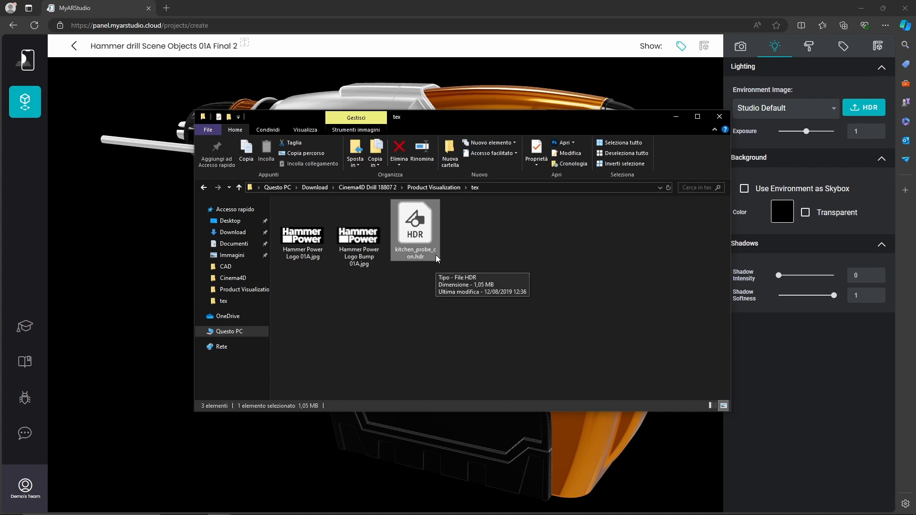
In MyARStudio, load kitchen_probe_con.hdr from the tex folder as the environment image and set the exposure to 0,4.
{"action": "left_click", "coordinate": [865, 108]}
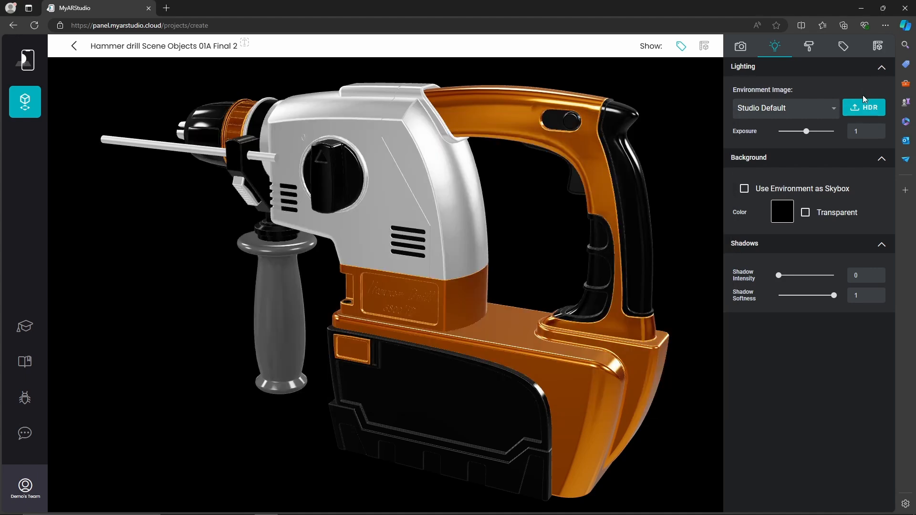
{"action": "left_click", "coordinate": [867, 109]}
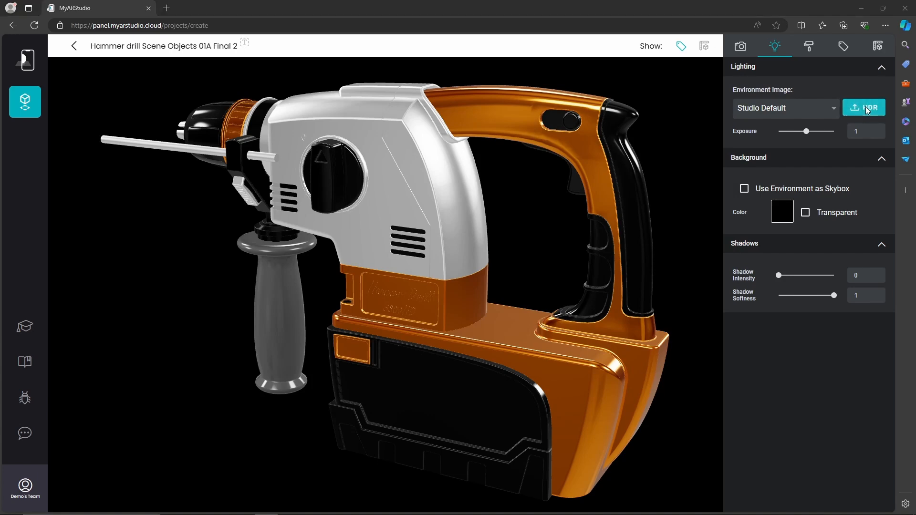
{"action": "left_click", "coordinate": [274, 86]}
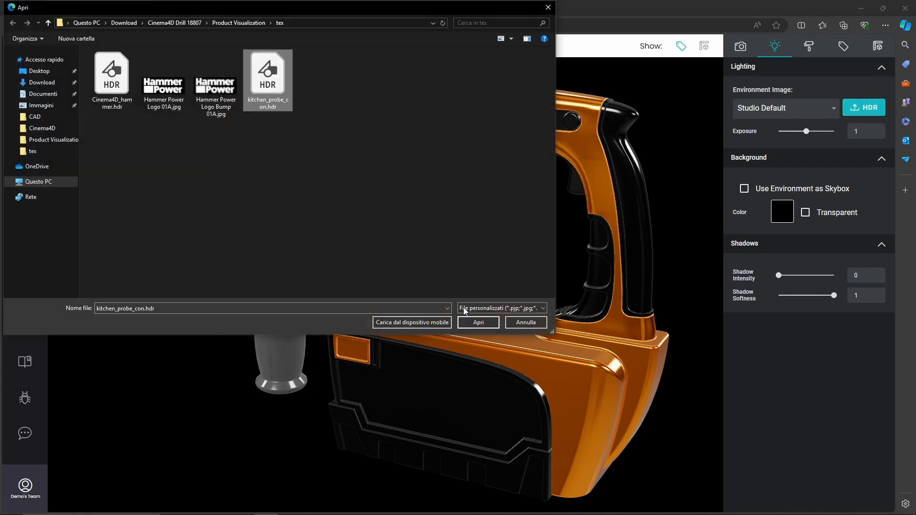
{"action": "left_click", "coordinate": [477, 323]}
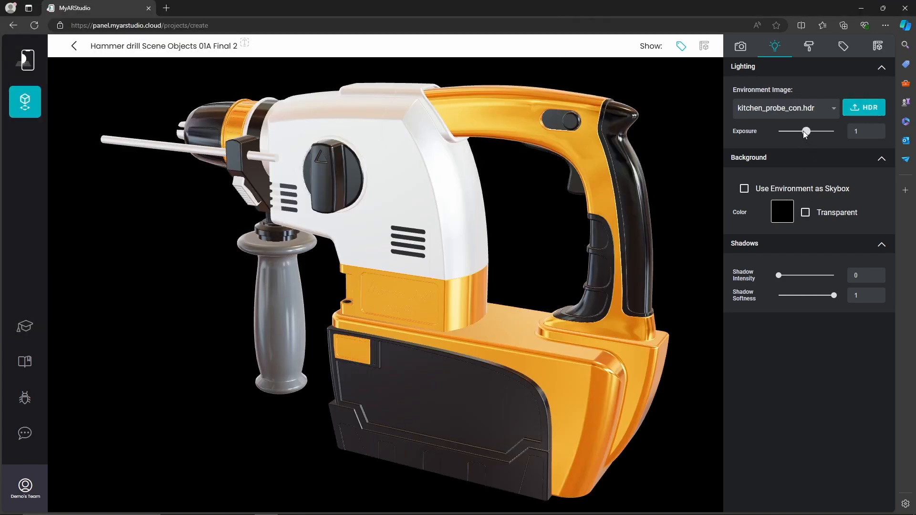
{"action": "left_click_drag", "start_coordinate": [807, 133], "coordinate": [789, 135]}
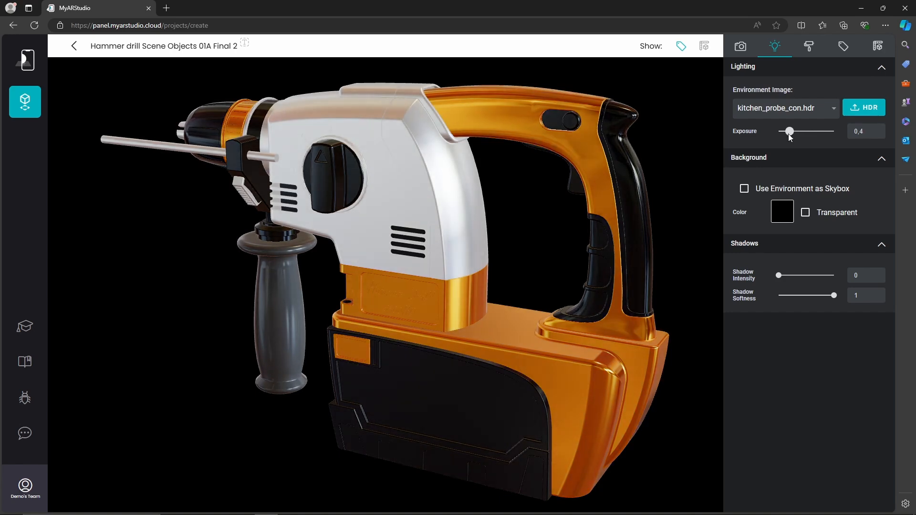
Compare the drill's lighting and colours in MyARStudio with the reference render Hammer_drill_Scene_Objects_01A_Final.jpg.
{"action": "key", "text": "alt+Tab"}
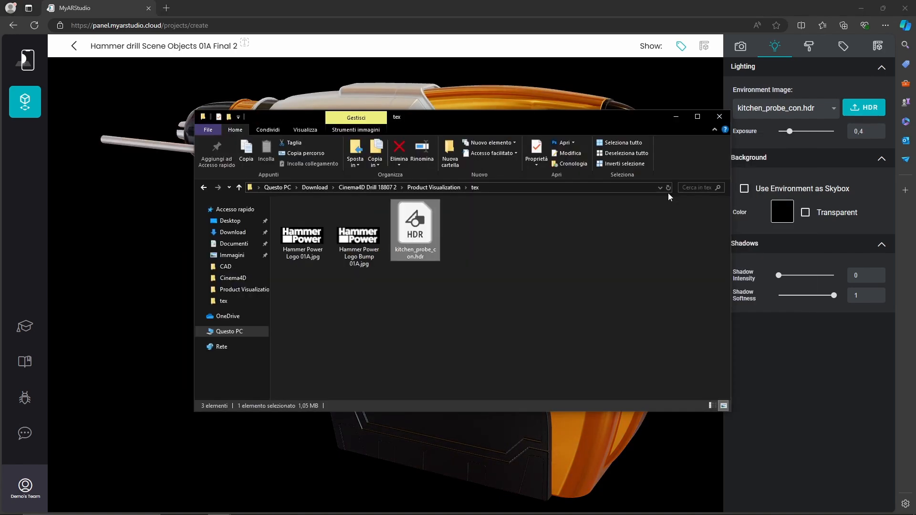
{"action": "key", "text": "alt+Tab"}
{"action": "key", "text": "Tab"}
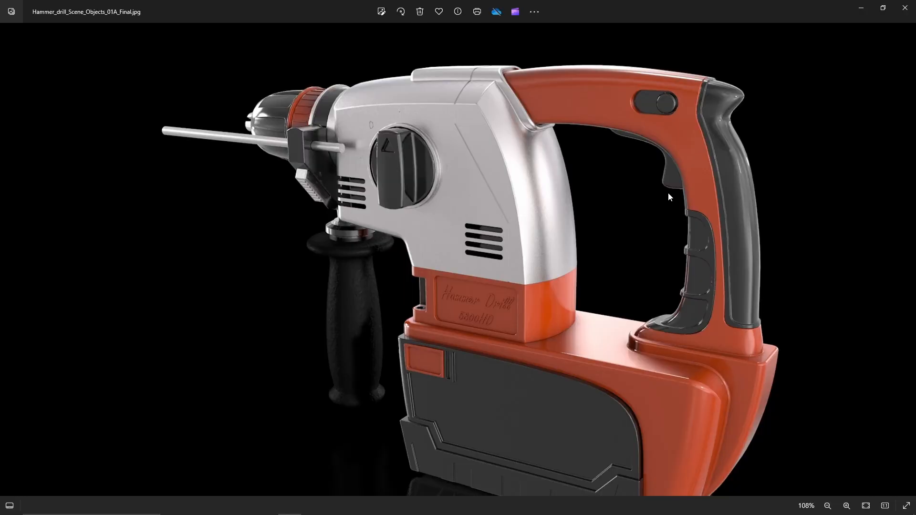
{"action": "key", "text": "alt+Tab"}
{"action": "key", "text": "Tab"}
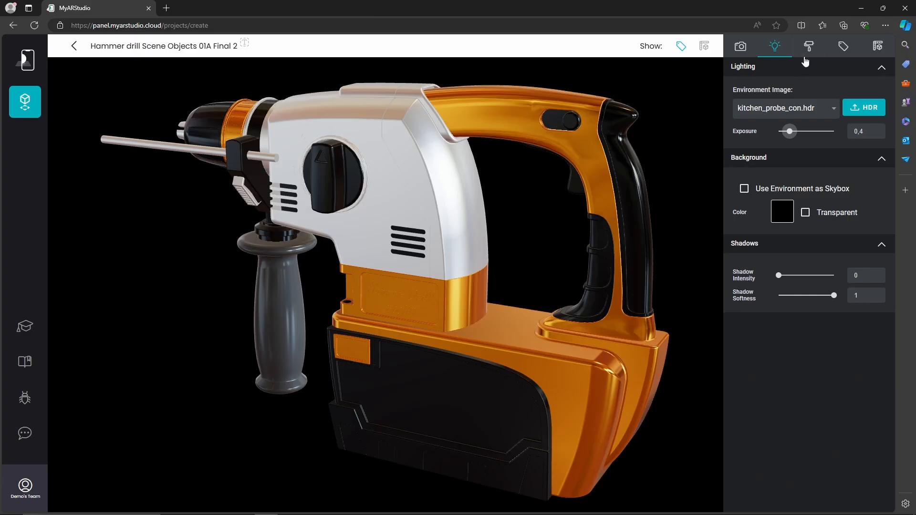
Select the handle's Orange Plastic material for base colour editing, and copy that material's hexadecimal colour from the Material Manager in Cinema 4D.
{"action": "left_click", "coordinate": [808, 48]}
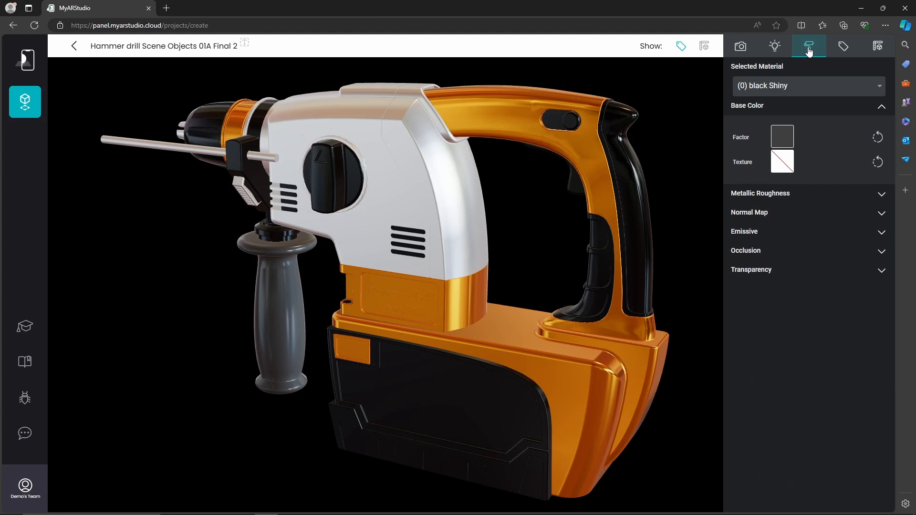
{"action": "left_click", "coordinate": [504, 117]}
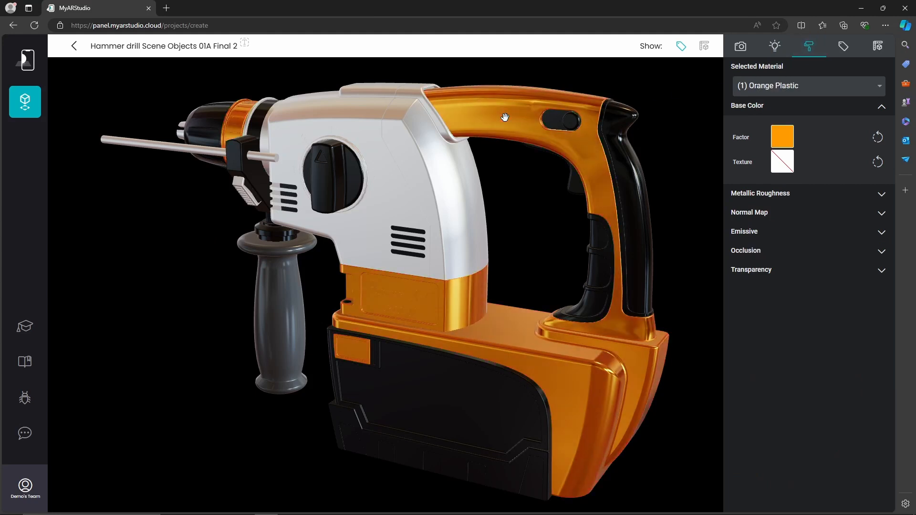
{"action": "left_click", "coordinate": [784, 139]}
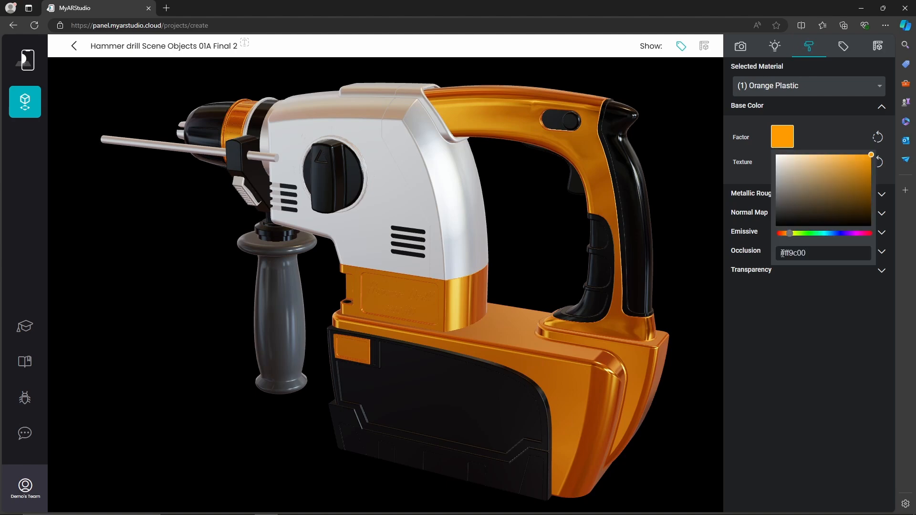
{"action": "key", "text": "alt+Tab"}
{"action": "key", "text": "alt+Tab"}
{"action": "key", "text": "alt+Tab"}
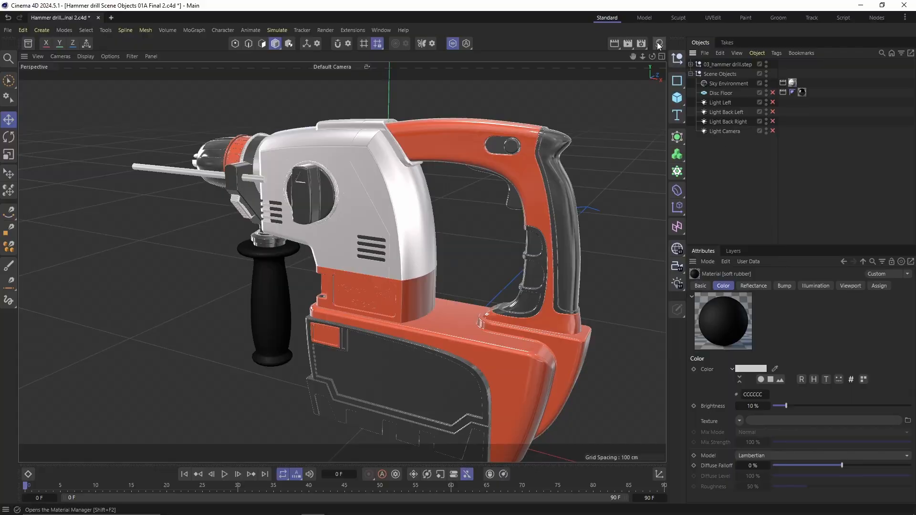
{"action": "left_click", "coordinate": [658, 44]}
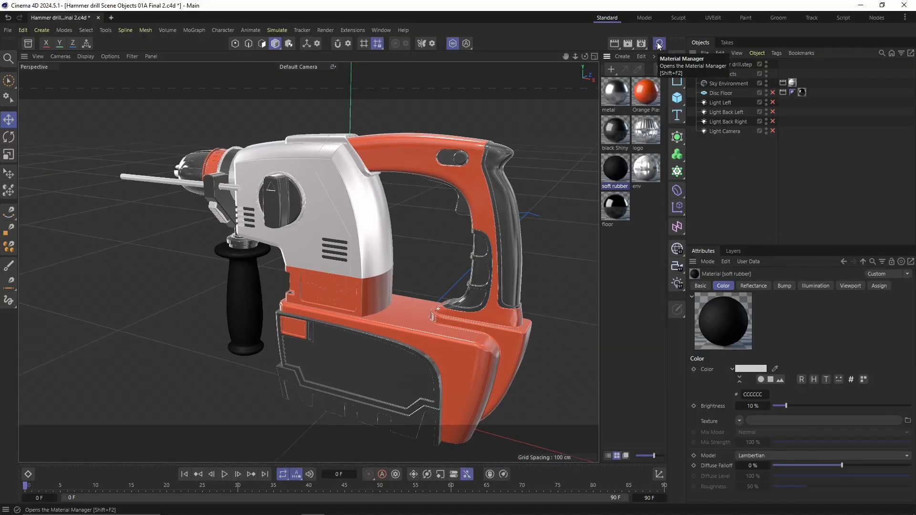
{"action": "left_click", "coordinate": [648, 91]}
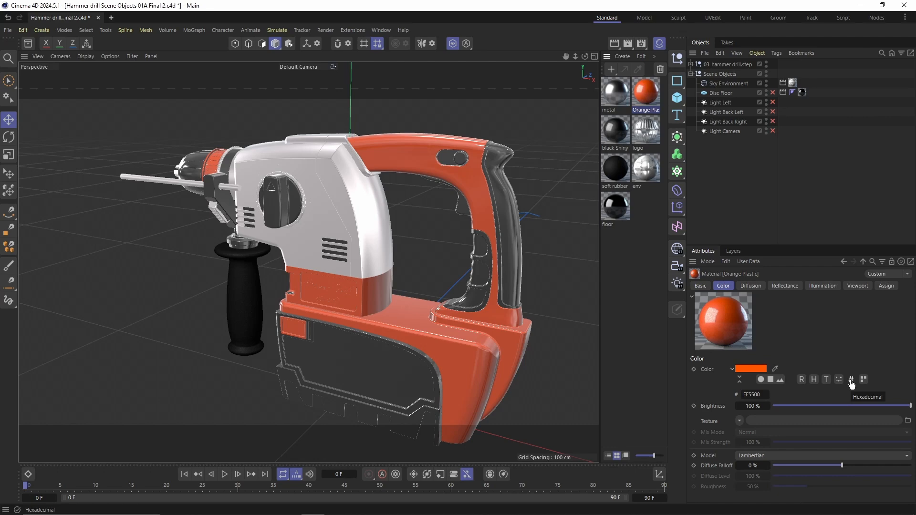
{"action": "left_click_drag", "start_coordinate": [763, 394], "coordinate": [732, 394]}
{"action": "key", "text": "ctrl+c"}
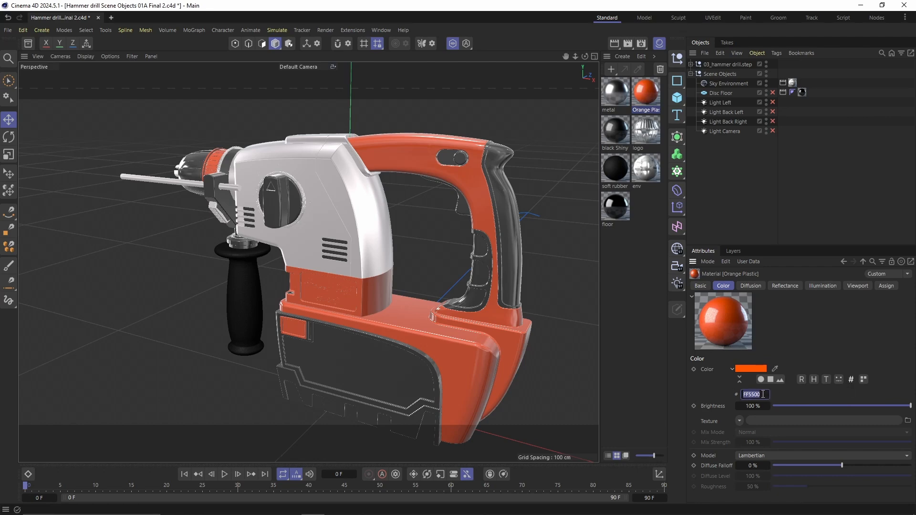
Switch back to MyARStudio and set the Orange Plastic material's base colour to #ff5500 and its metallic factor to 0.
{"action": "key", "text": "alt+Tab"}
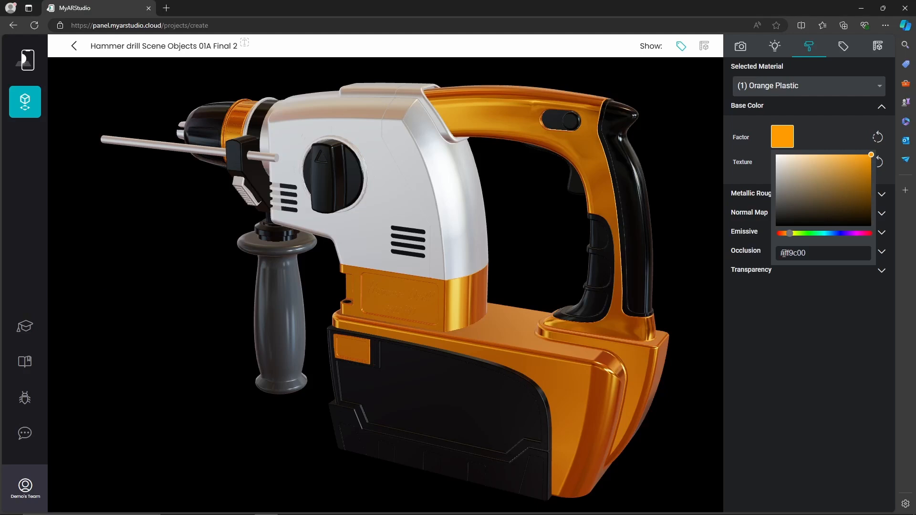
{"action": "left_click_drag", "start_coordinate": [781, 253], "coordinate": [841, 254]}
{"action": "key", "text": "ctrl+v"}
{"action": "key", "text": "Home"}
{"action": "type", "text": "#"}
{"action": "key", "text": "Return"}
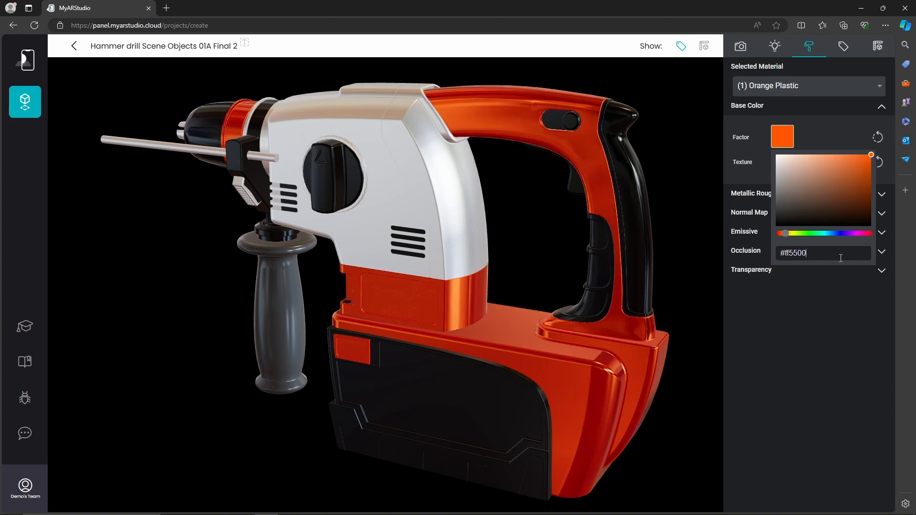
{"action": "left_click", "coordinate": [760, 172]}
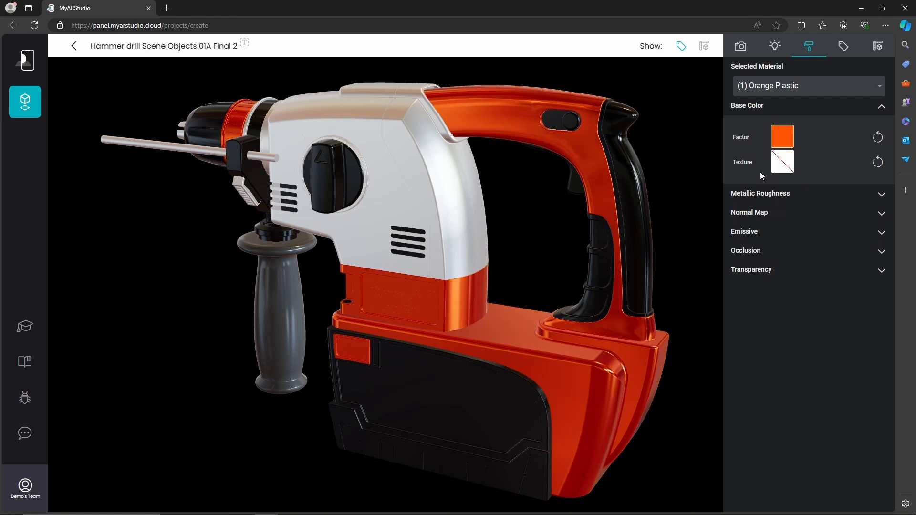
{"action": "left_click", "coordinate": [783, 196]}
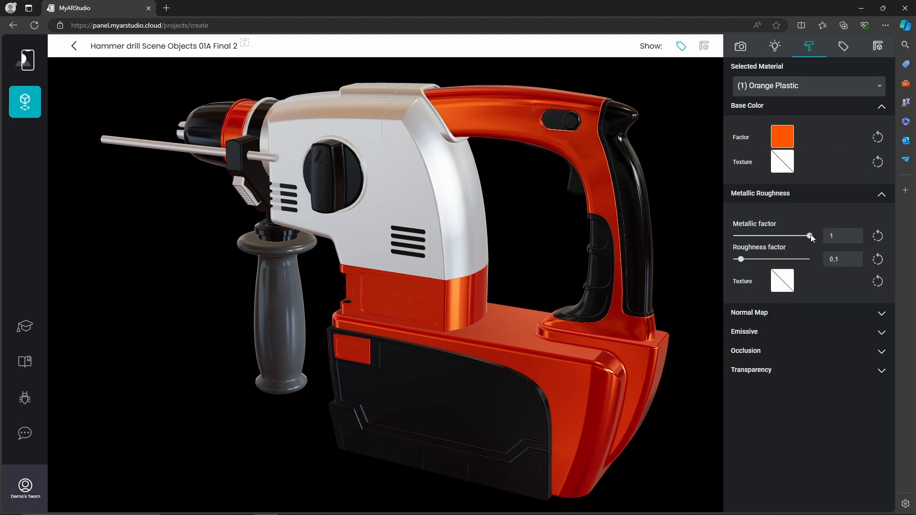
{"action": "left_click_drag", "start_coordinate": [811, 234], "coordinate": [705, 233]}
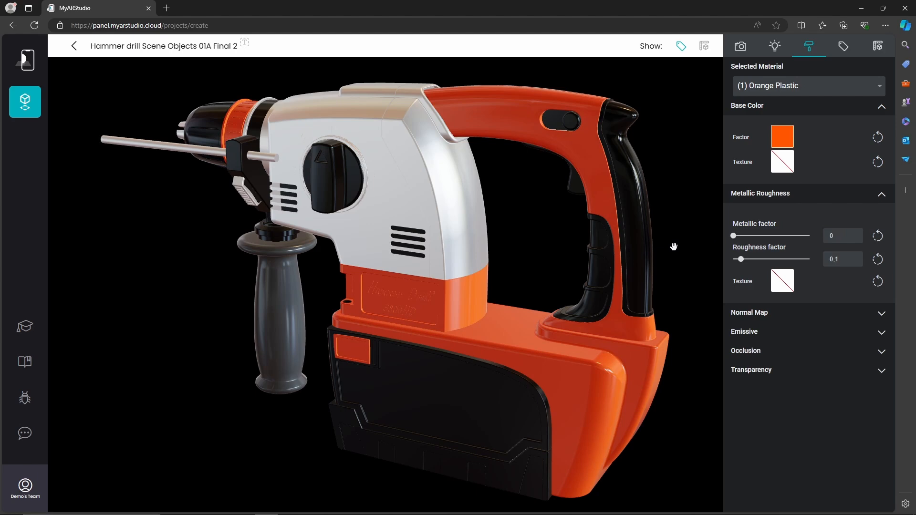
Select the rear grip's black Shiny material for base colour editing, and copy that material's hexadecimal colour from Cinema 4D.
{"action": "left_click", "coordinate": [634, 226]}
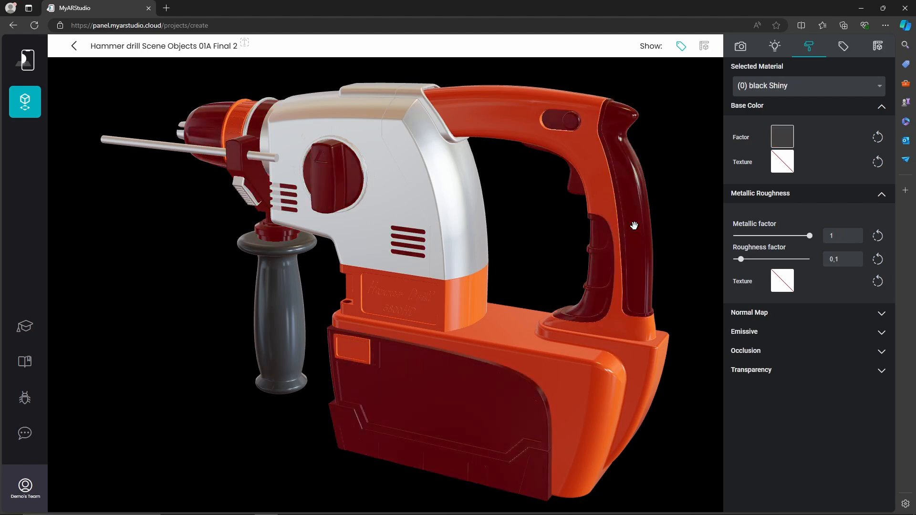
{"action": "left_click", "coordinate": [780, 139]}
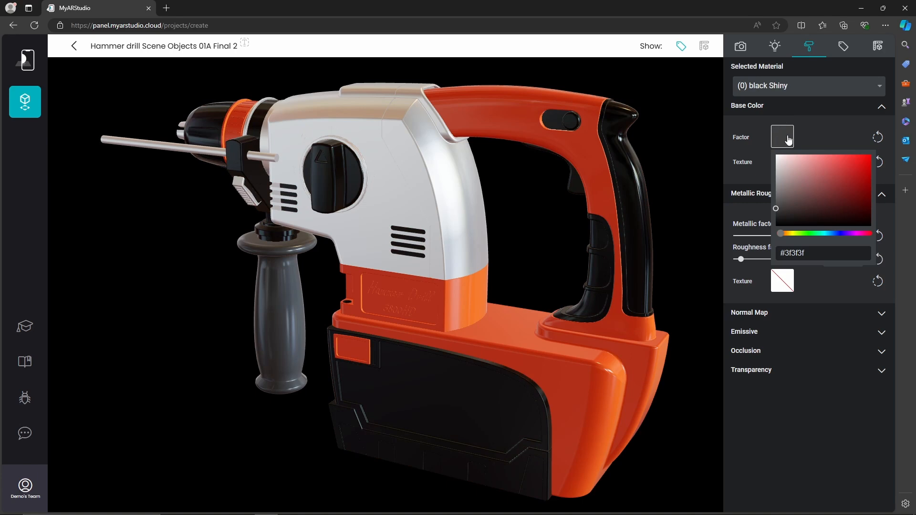
{"action": "key", "text": "alt+Tab"}
{"action": "key", "text": "alt+Tab"}
{"action": "key", "text": "alt+Tab"}
{"action": "key", "text": "alt+Tab"}
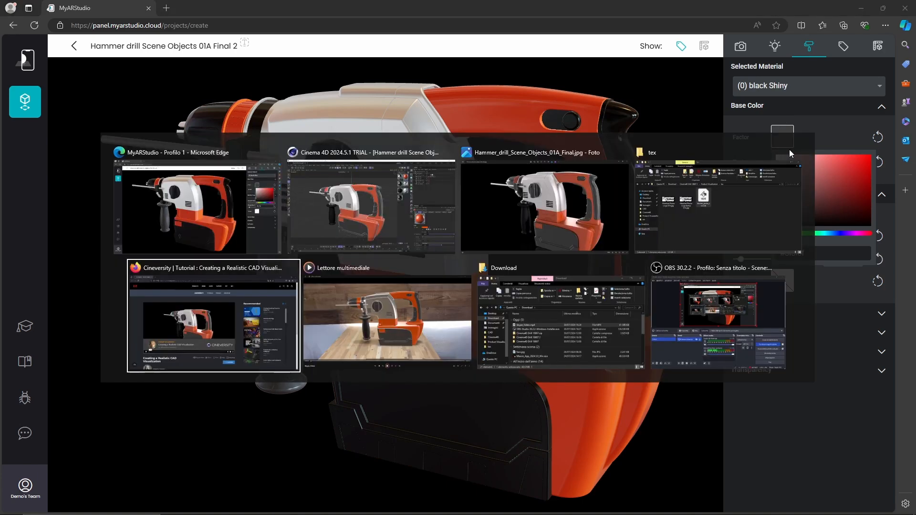
{"action": "key", "text": "alt+shift+Tab"}
{"action": "key", "text": "alt+shift+Tab"}
{"action": "key", "text": "alt+shift+Tab"}
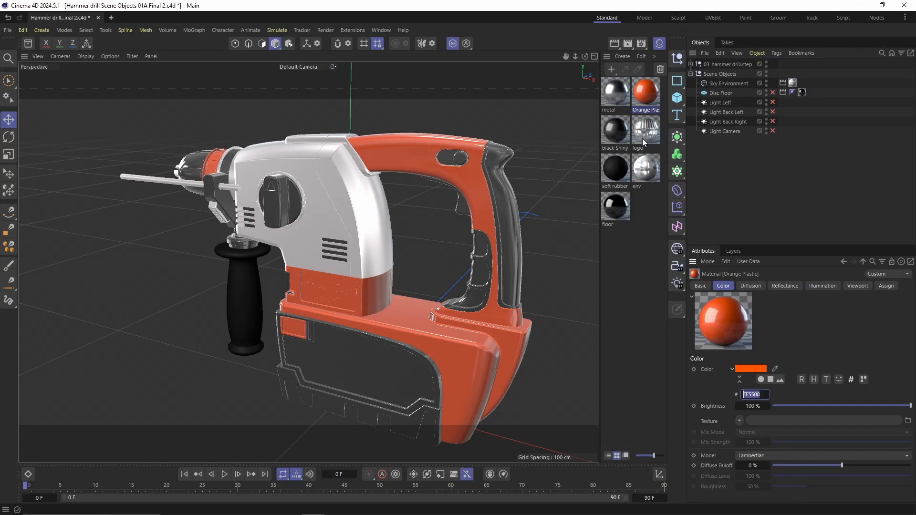
{"action": "left_click", "coordinate": [618, 129]}
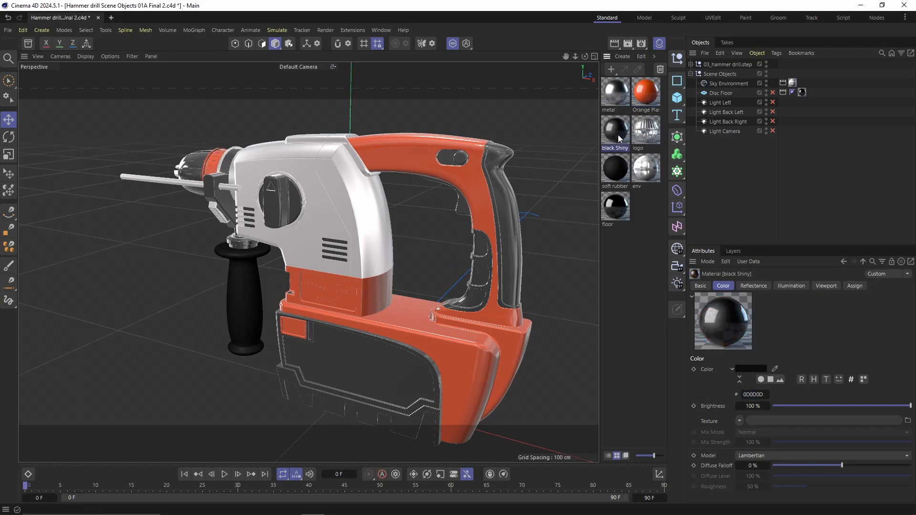
{"action": "double_click", "coordinate": [753, 395]}
{"action": "key", "text": "ctrl+c"}
Switch back to MyARStudio and set the black Shiny material's base colour to #0d0d0d and its metallic factor to 0.
{"action": "key", "text": "alt+Tab"}
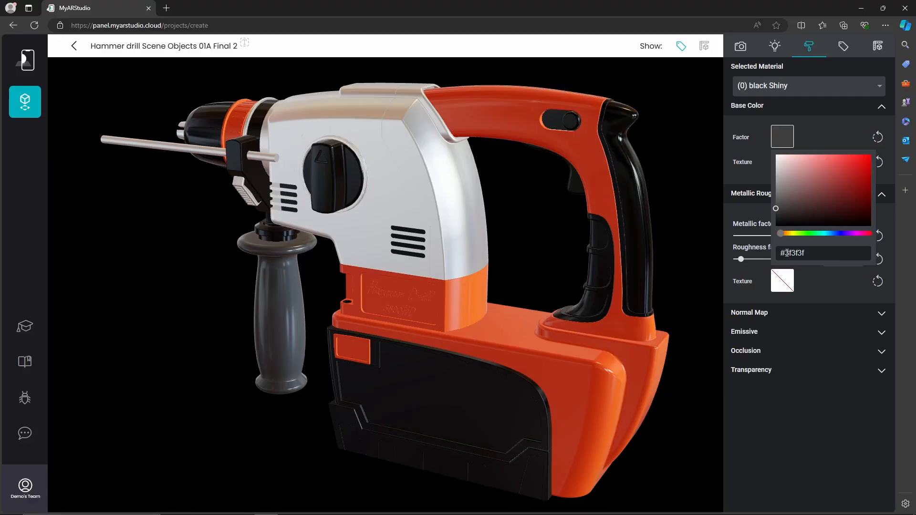
{"action": "left_click_drag", "start_coordinate": [784, 253], "coordinate": [826, 254]}
{"action": "key", "text": "ctrl+v"}
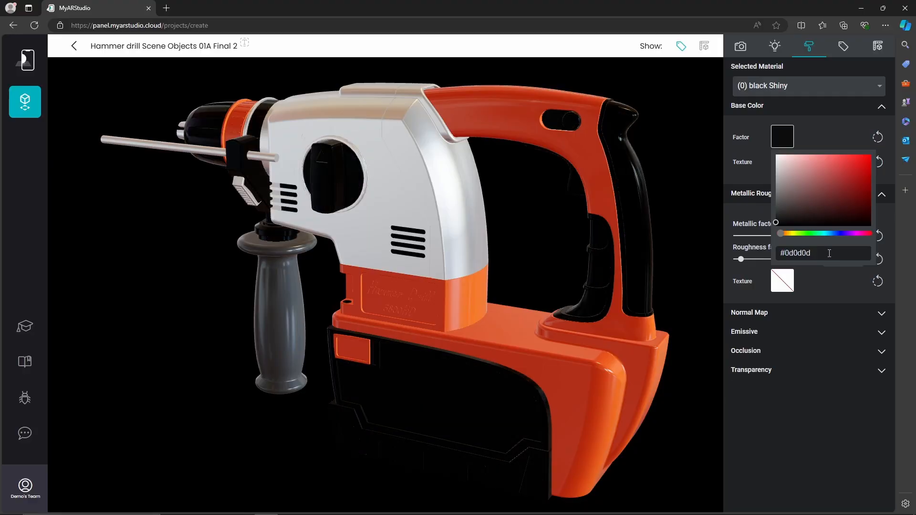
{"action": "left_click", "coordinate": [749, 213]}
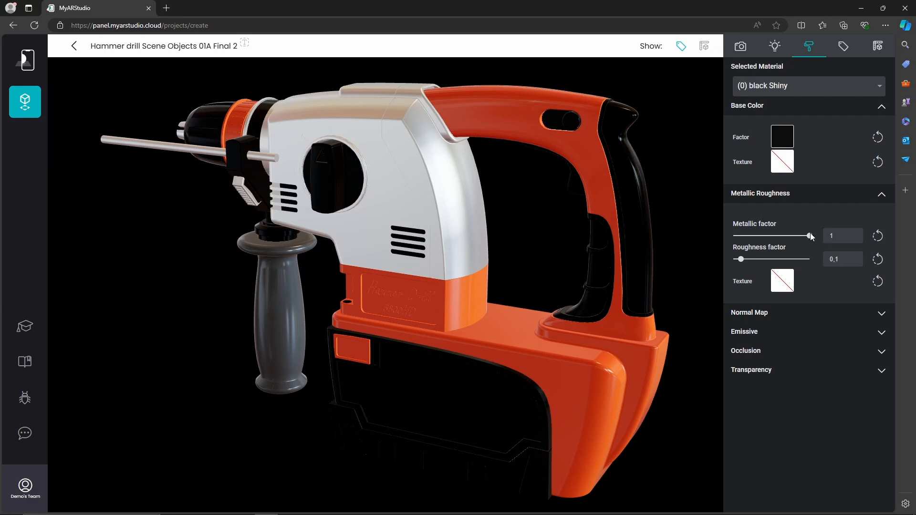
{"action": "left_click_drag", "start_coordinate": [809, 236], "coordinate": [716, 238]}
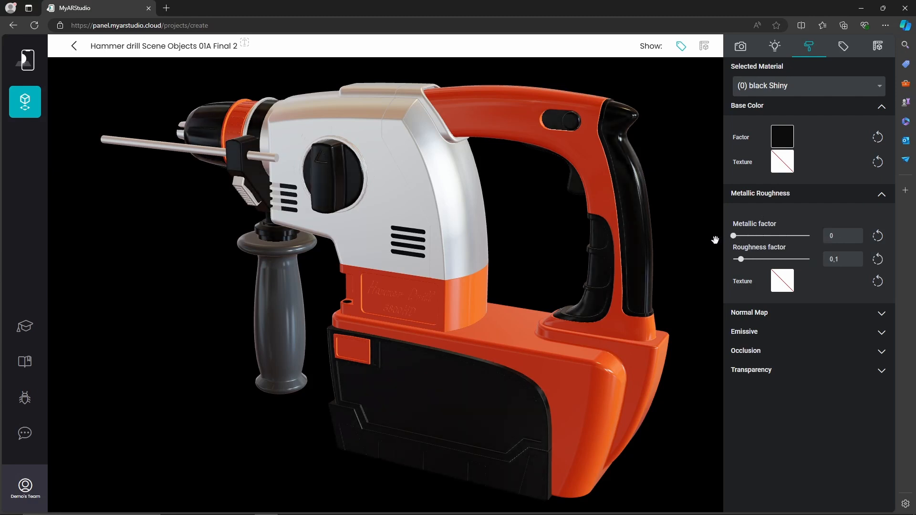
Switch to Cinema 4D and inspect the colour and brightness settings of the front handle's soft rubber material.
{"action": "key", "text": "alt+Tab"}
{"action": "key", "text": "alt+Tab"}
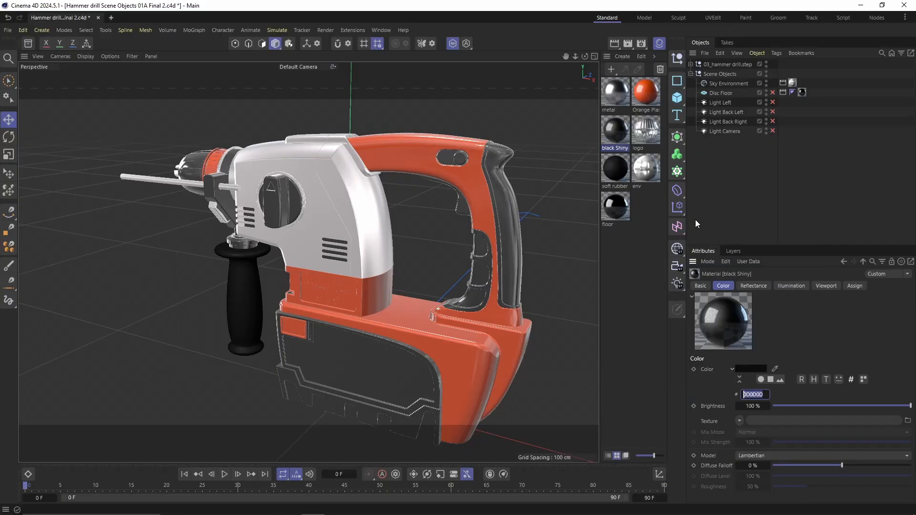
{"action": "left_click", "coordinate": [238, 283]}
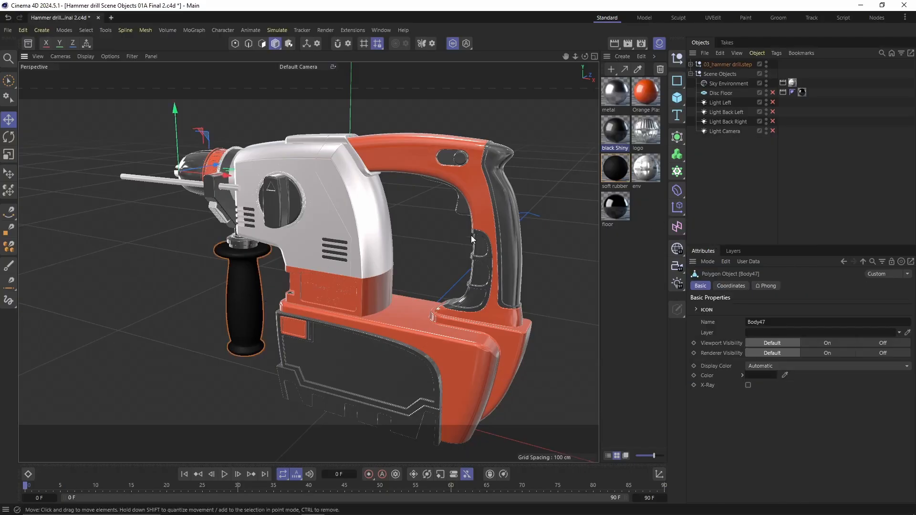
{"action": "left_click", "coordinate": [619, 170]}
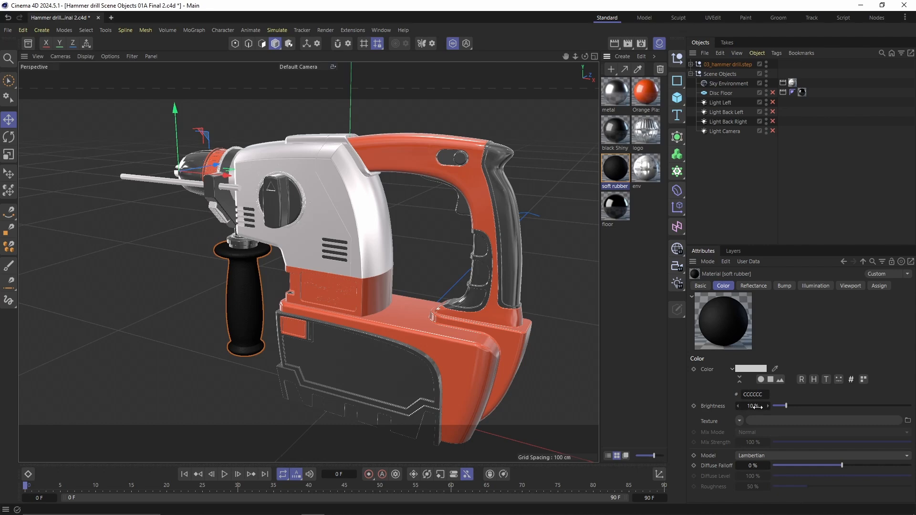
Switch back to MyARStudio and set the base colour of the front handle's soft rubber material to #141414.
{"action": "key", "text": "alt+Tab"}
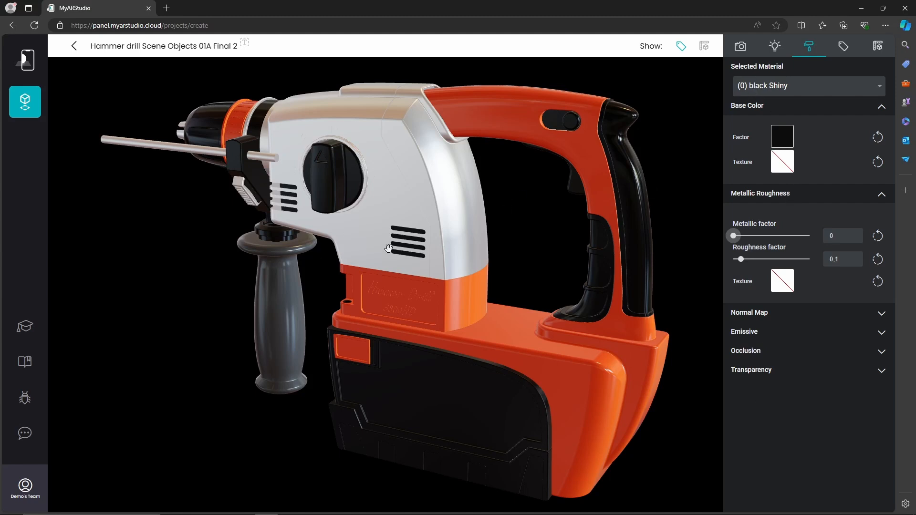
{"action": "left_click", "coordinate": [289, 291]}
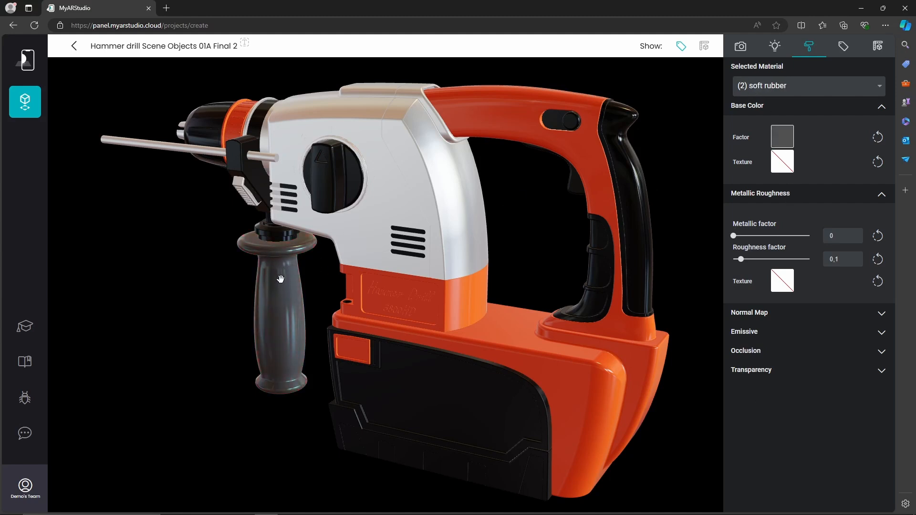
{"action": "left_click", "coordinate": [783, 136]}
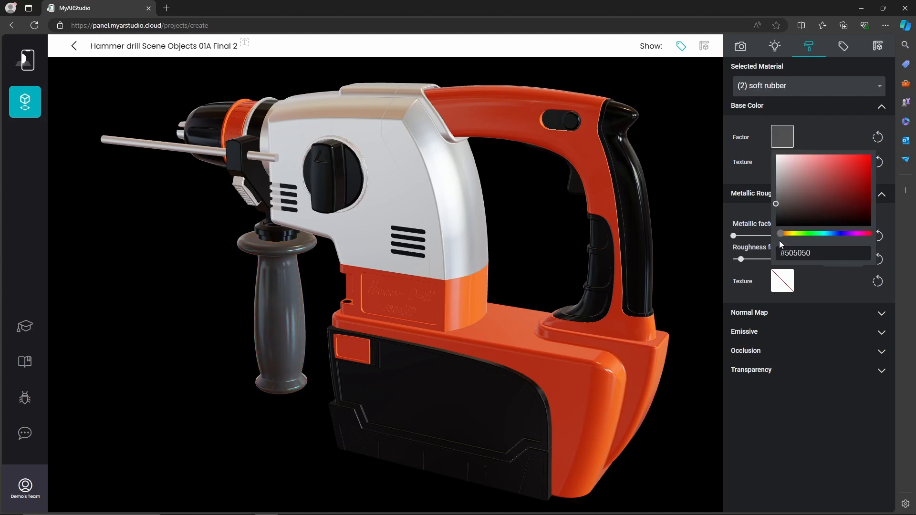
{"action": "left_click_drag", "start_coordinate": [783, 249], "coordinate": [833, 250]}
{"action": "type", "text": "141414"}
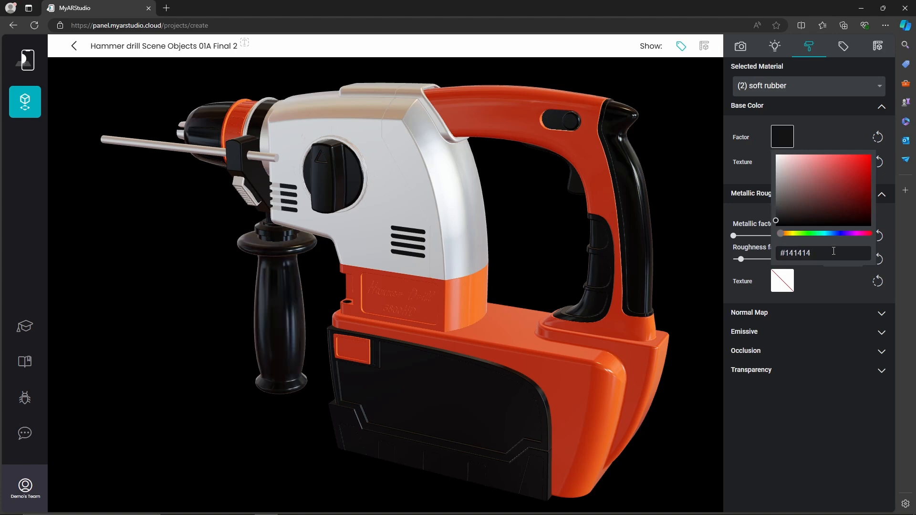
{"action": "left_click", "coordinate": [743, 180]}
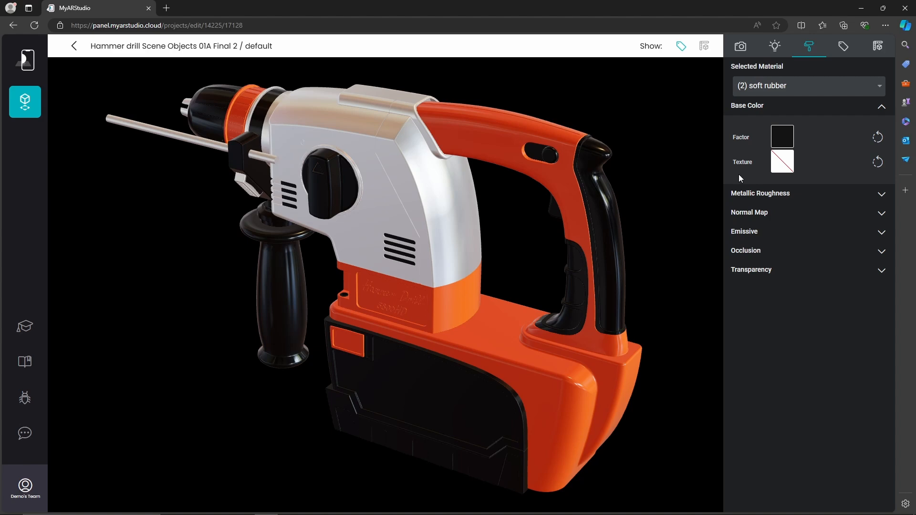
Check the drill's physical dimensions in MyARStudio and calculate 1 ÷ 2,54 in Calculator for the scale factor, closing Calculator when finished.
{"action": "left_click", "coordinate": [880, 48]}
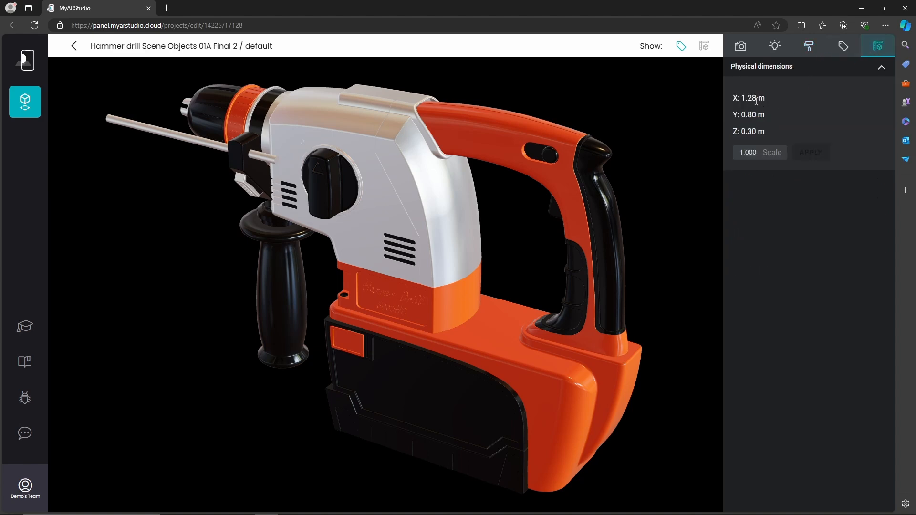
{"action": "left_click_drag", "start_coordinate": [743, 99], "coordinate": [766, 99]}
{"action": "key", "text": "alt+Tab"}
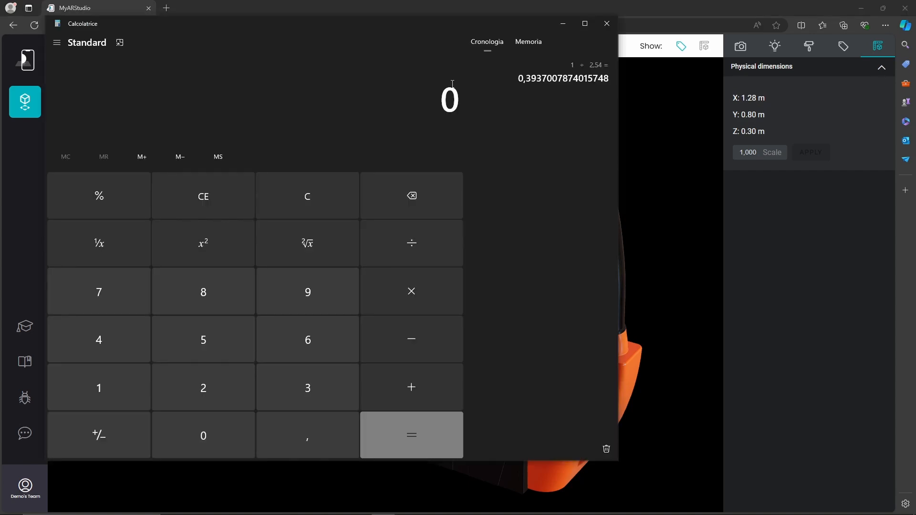
{"action": "type", "text": "1 ÷ 2,54"}
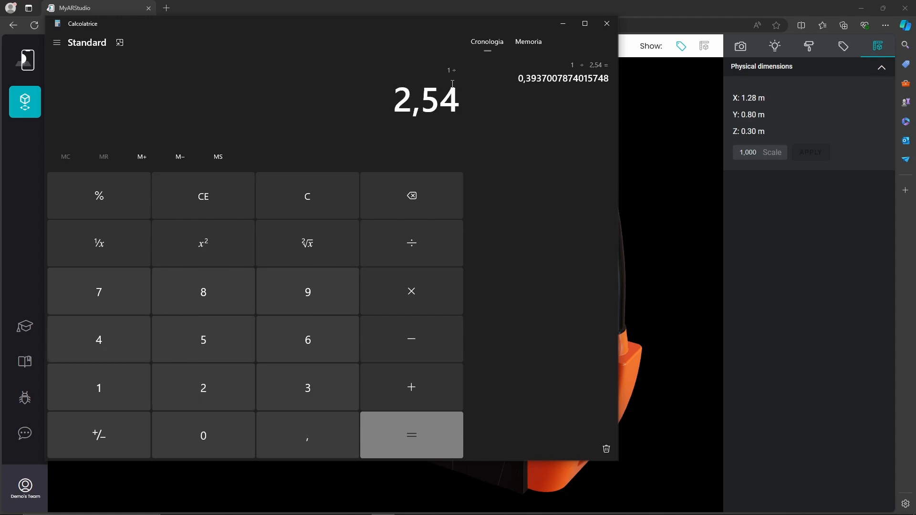
{"action": "key", "text": "Return"}
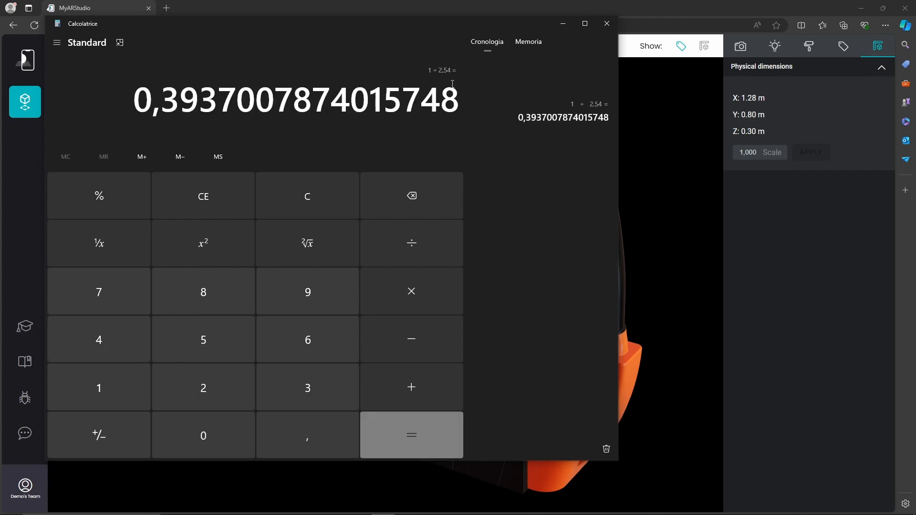
{"action": "left_click_drag", "start_coordinate": [135, 101], "coordinate": [193, 103]}
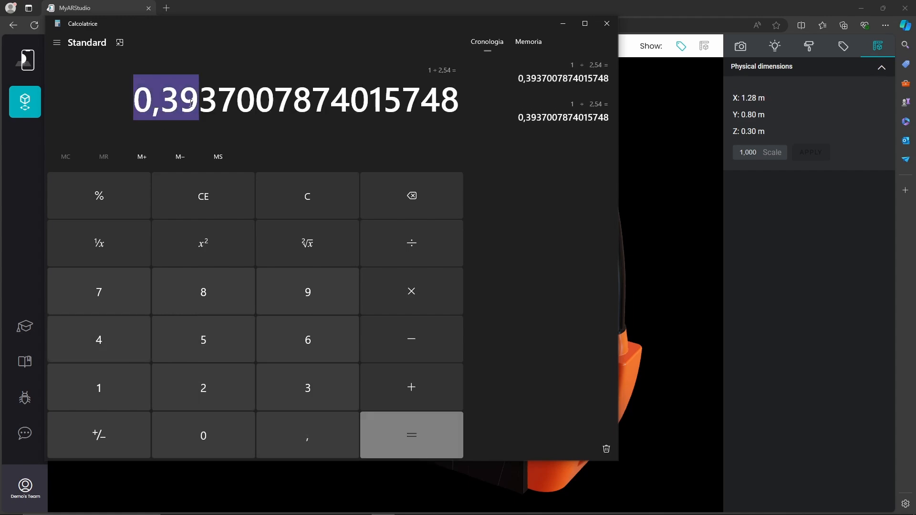
{"action": "left_click", "coordinate": [607, 23]}
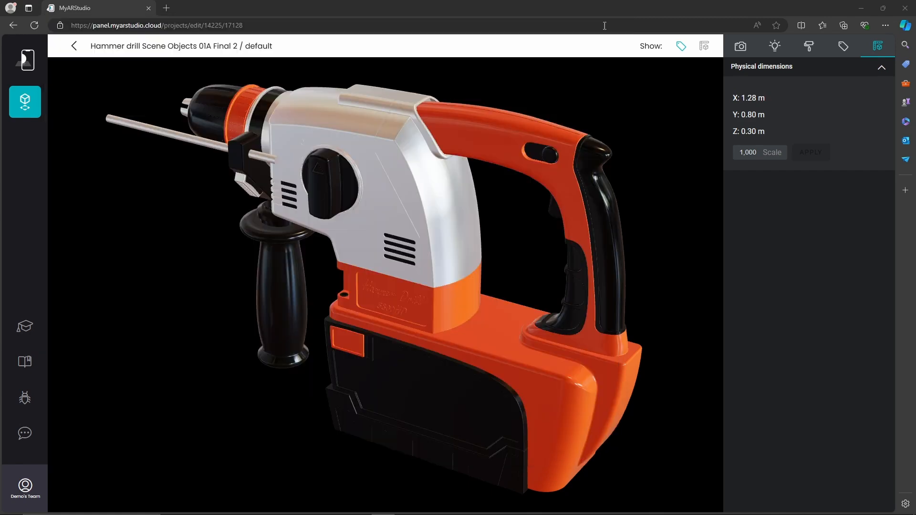
Apply a scale of 0,390 to the drill in the physical dimensions settings.
{"action": "double_click", "coordinate": [754, 153]}
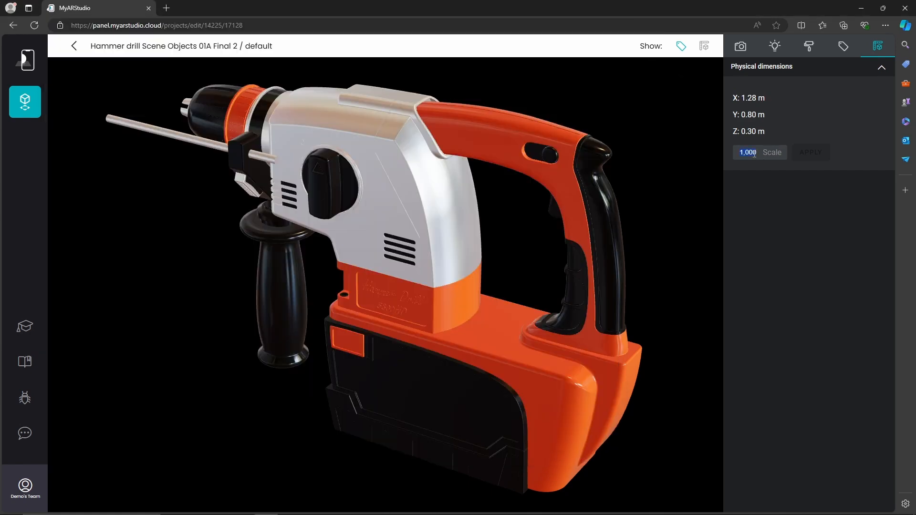
{"action": "type", "text": "0,390"}
{"action": "left_click", "coordinate": [816, 152]}
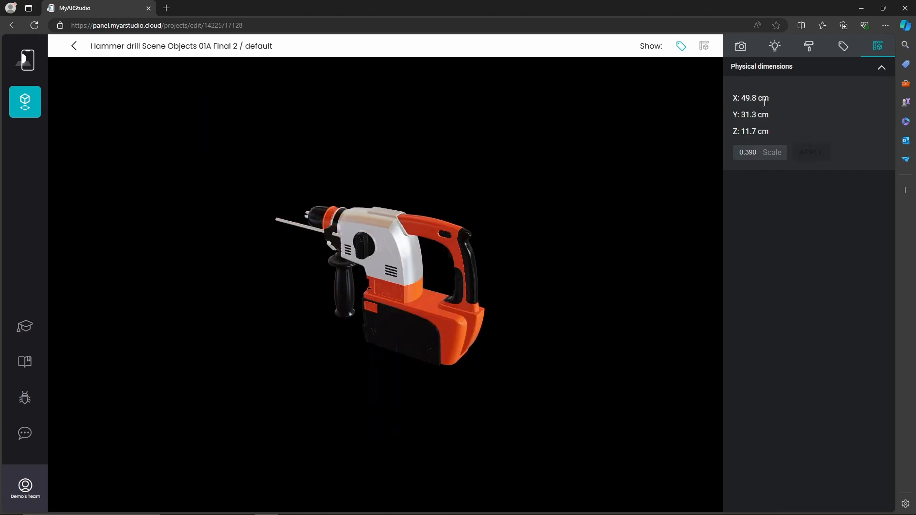
{"action": "scroll", "coordinate": [411, 237], "scroll_direction": "up", "scroll_amount": 5}
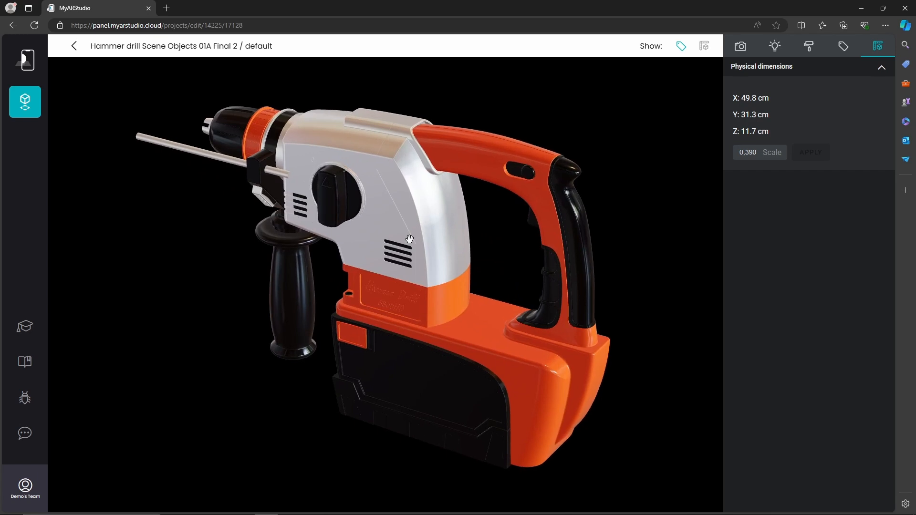
Frame the drill for the initial camera position, generate its poster, and save and publish the project.
{"action": "left_click", "coordinate": [739, 51]}
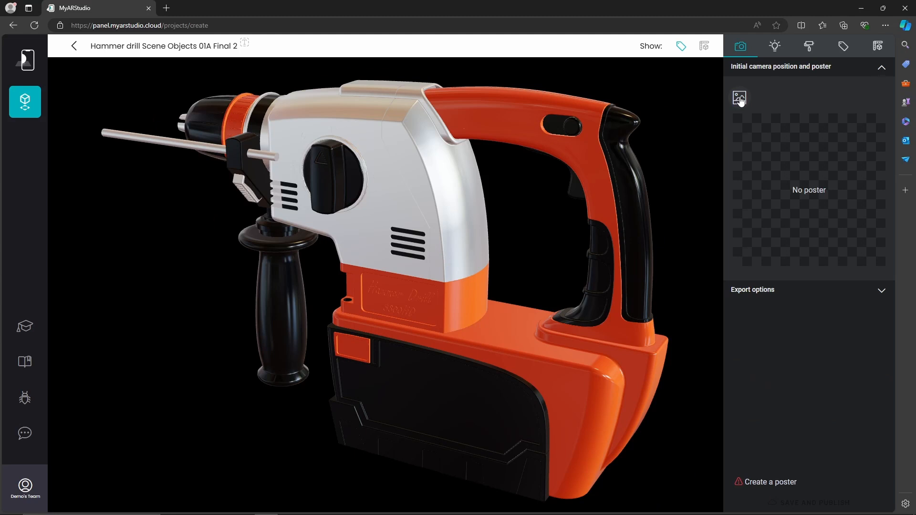
{"action": "left_click", "coordinate": [740, 98]}
{"action": "left_click_drag", "start_coordinate": [449, 262], "coordinate": [496, 265]}
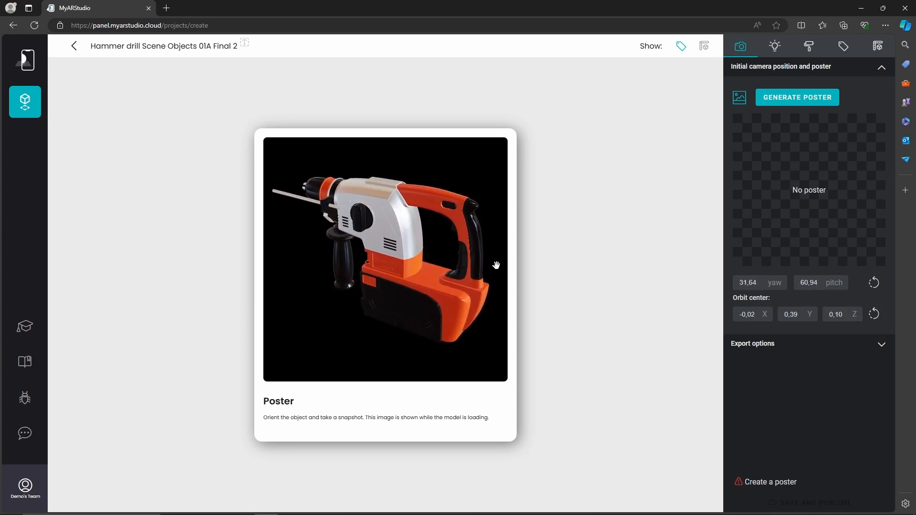
{"action": "left_click", "coordinate": [800, 100]}
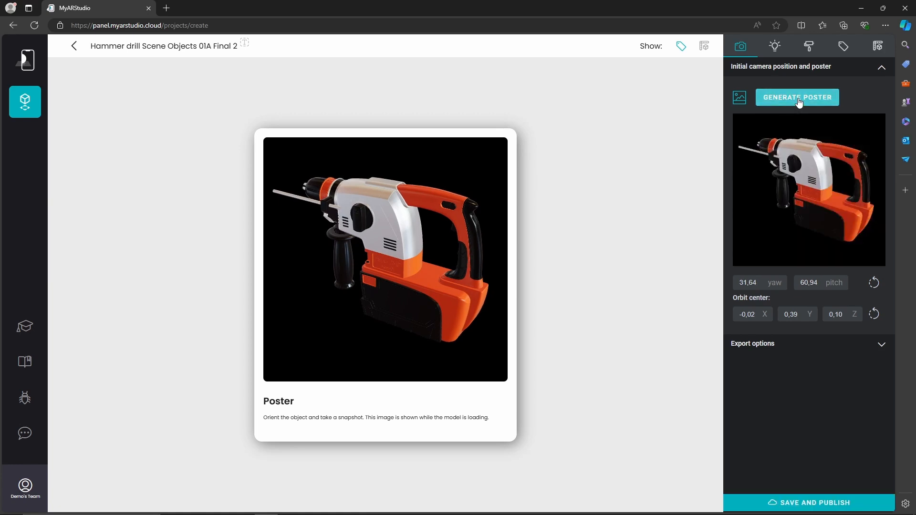
{"action": "left_click", "coordinate": [810, 504]}
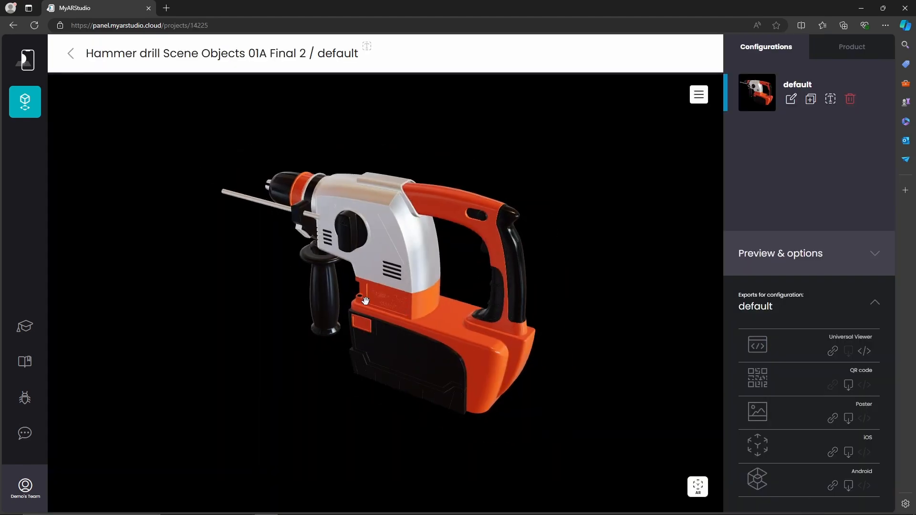
Preview the published drill from another angle and display its augmented reality QR code.
{"action": "left_click_drag", "start_coordinate": [365, 301], "coordinate": [379, 277]}
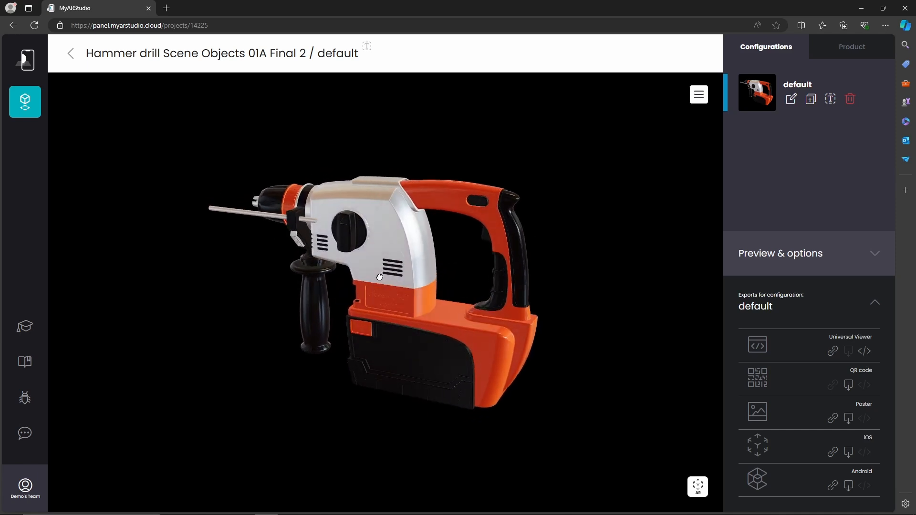
{"action": "left_click", "coordinate": [697, 491]}
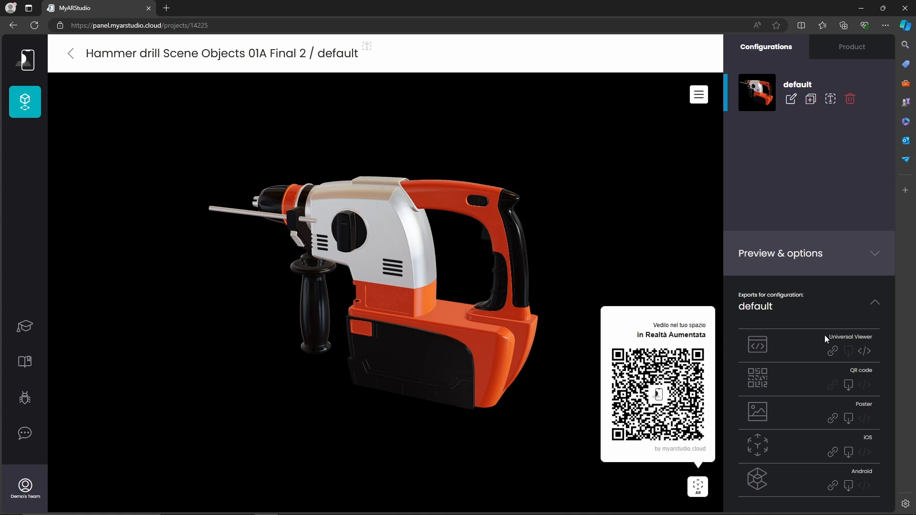
Review the Universal Viewer's share link and HTML embed snippet for the default configuration, closing each window when finished.
{"action": "left_click", "coordinate": [830, 350]}
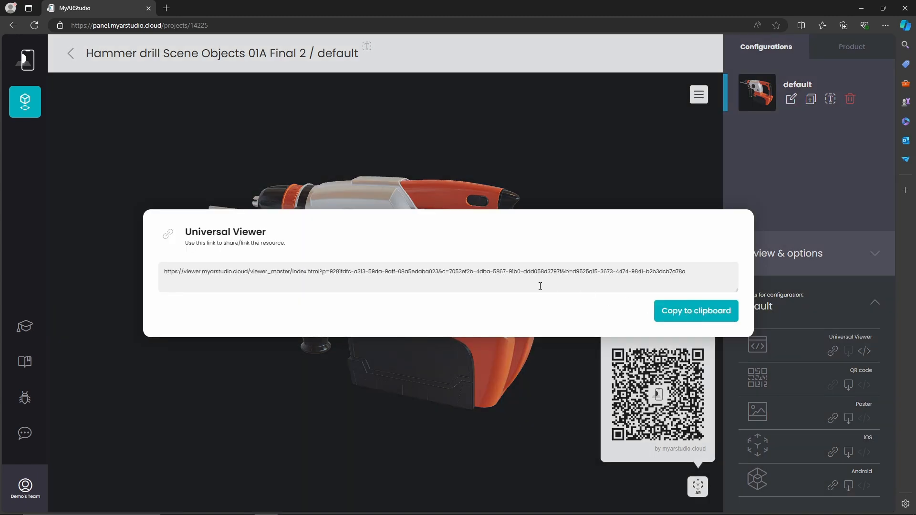
{"action": "left_click", "coordinate": [815, 290]}
{"action": "left_click", "coordinate": [865, 352]}
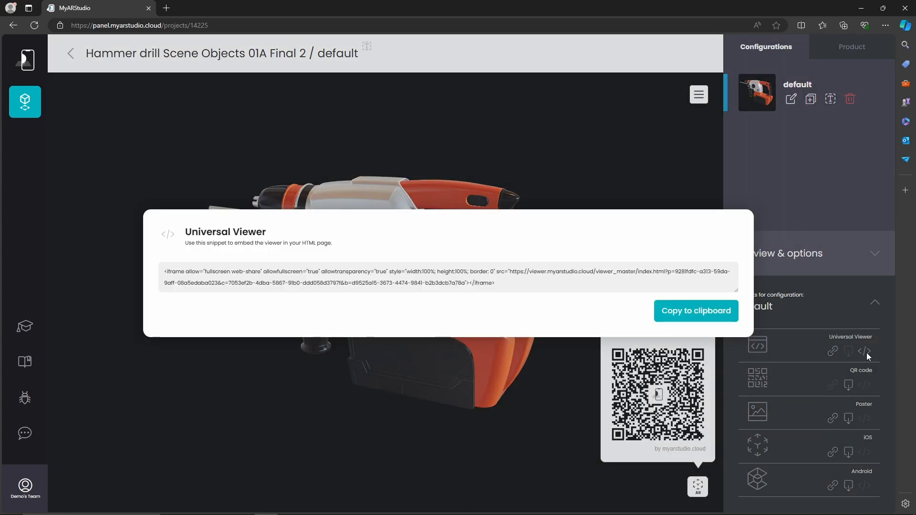
{"action": "left_click_drag", "start_coordinate": [163, 272], "coordinate": [511, 296]}
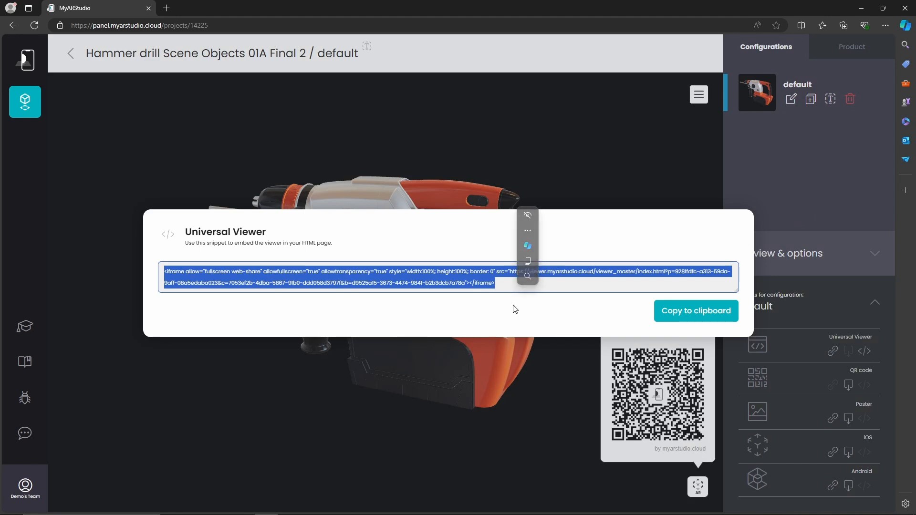
{"action": "left_click", "coordinate": [689, 147]}
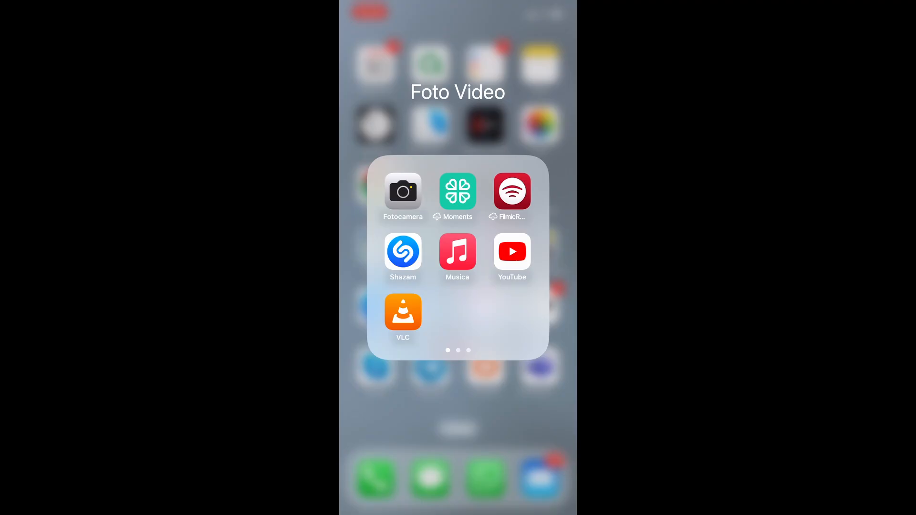
Switch to the phone's Camera, scan the drill's AR QR code and open the detected viewer link.
{"action": "left_click", "coordinate": [403, 191]}
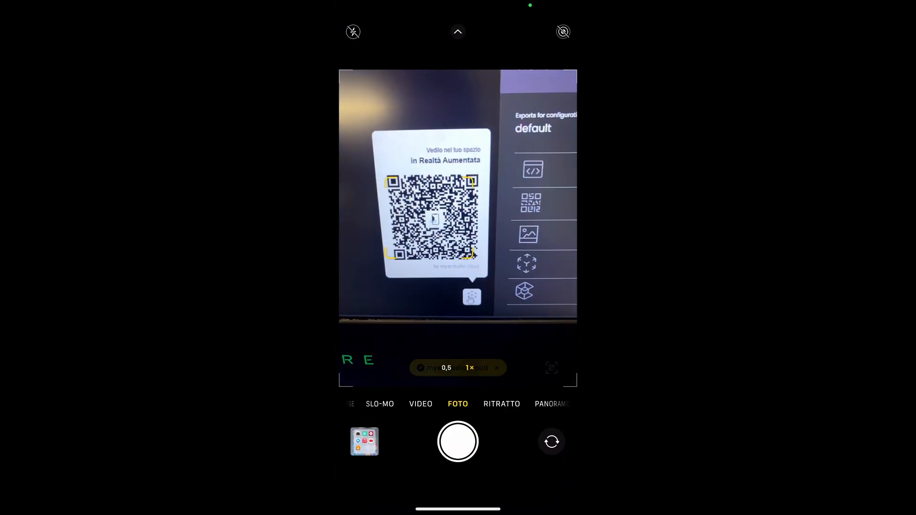
{"action": "left_click", "coordinate": [457, 368]}
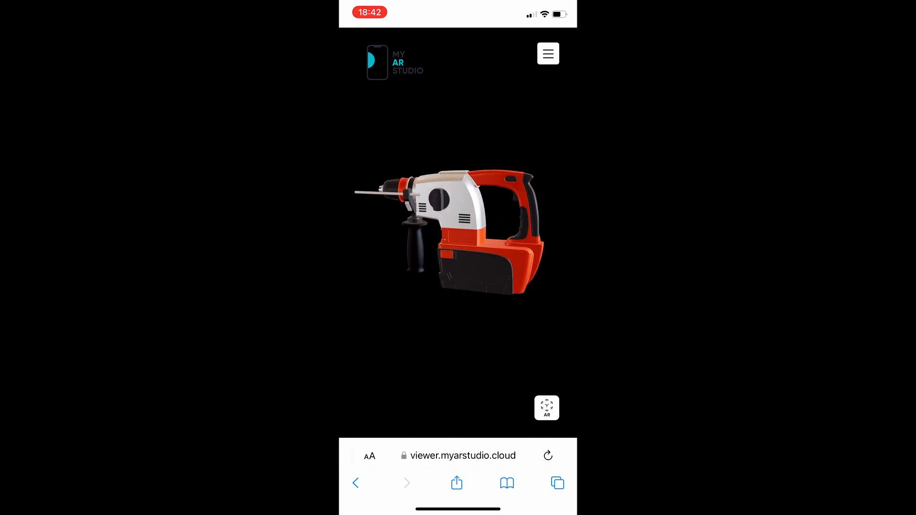
Inspect the drill up close in the mobile viewer, launch its AR view and allow the 3D model to open.
{"action": "scroll", "coordinate": [458, 232], "scroll_direction": "up", "scroll_amount": 5}
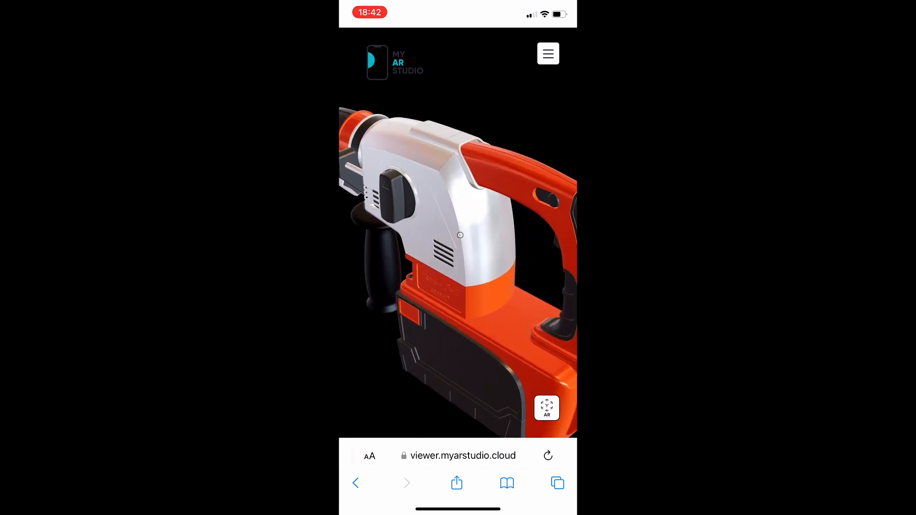
{"action": "scroll", "coordinate": [459, 235], "scroll_direction": "down", "scroll_amount": 5}
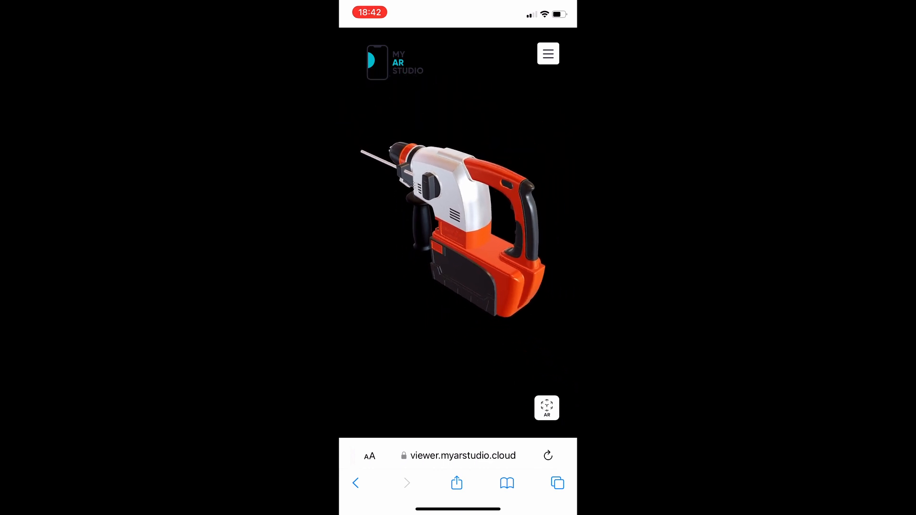
{"action": "left_click", "coordinate": [547, 408]}
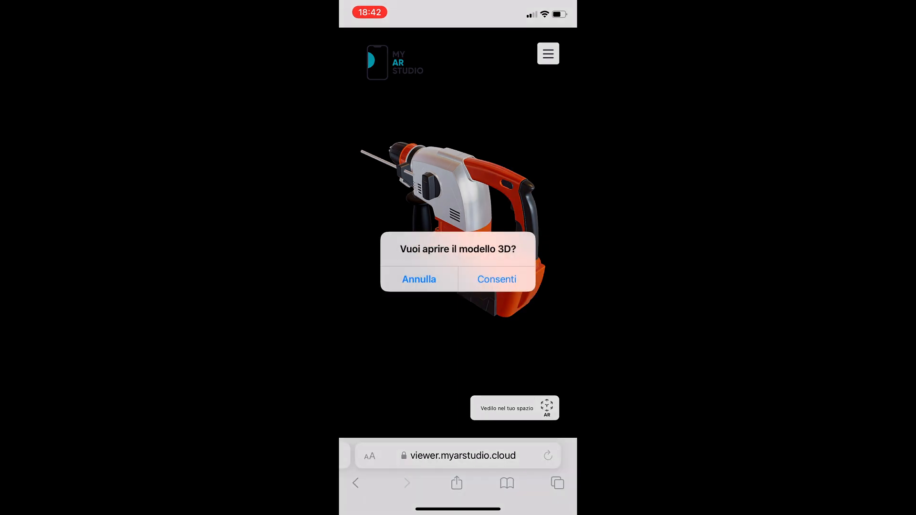
{"action": "left_click", "coordinate": [496, 279]}
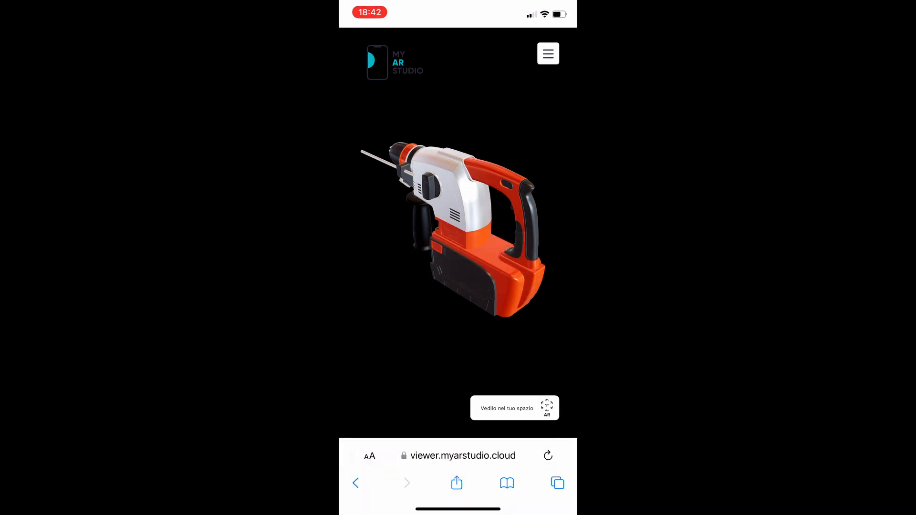